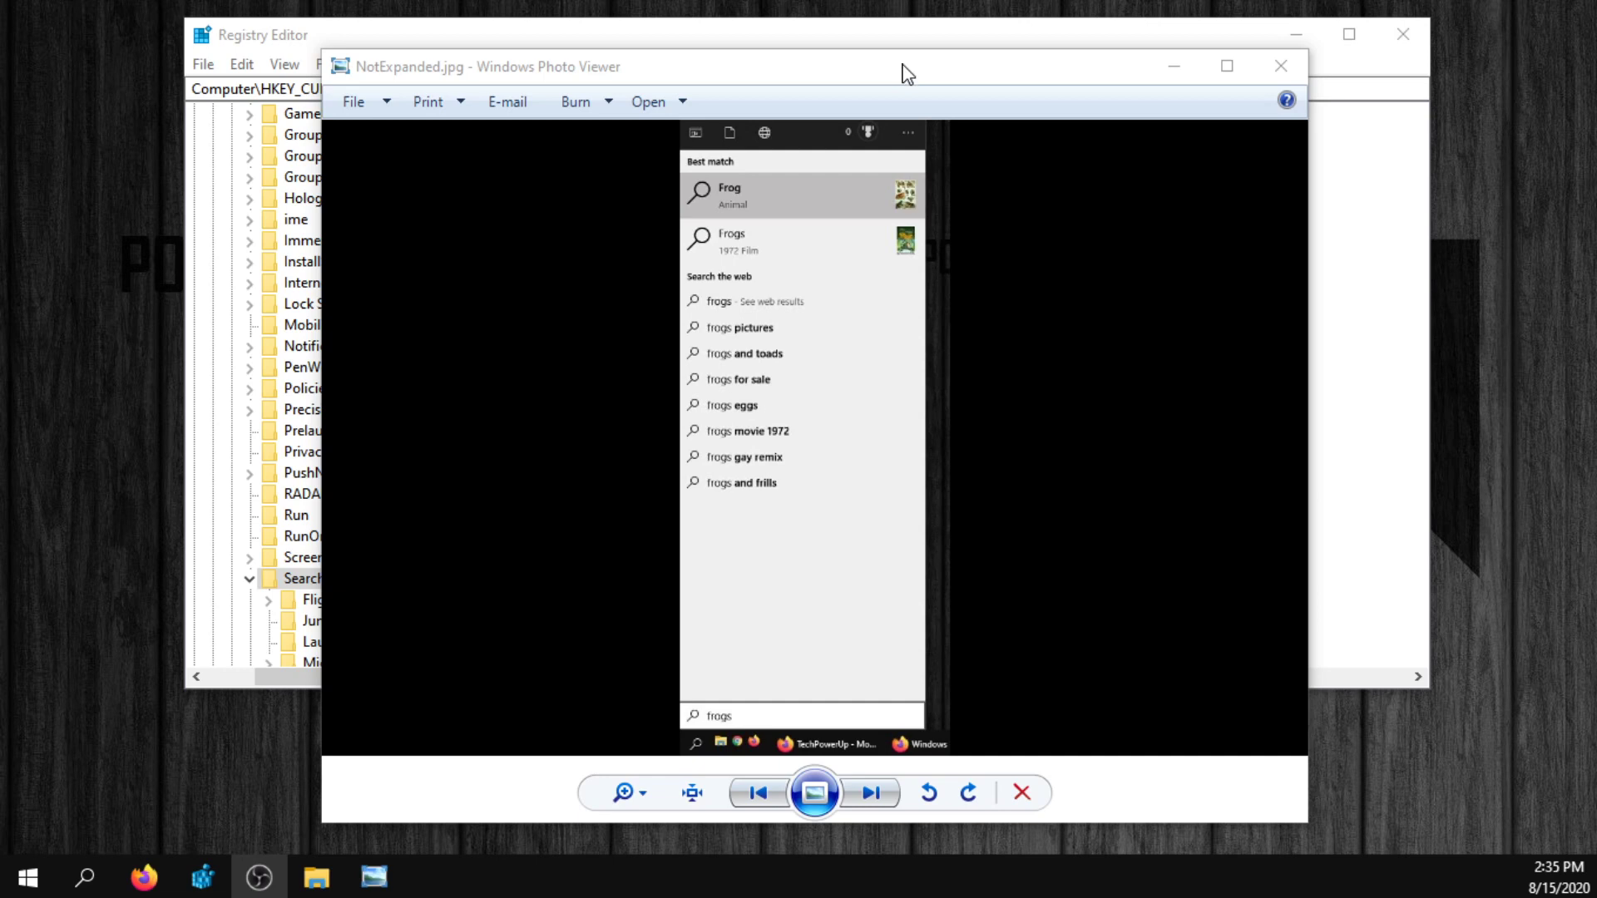
Search Windows for "frogs" and for "cmd", examining the layout of the results
{"action": "left_click_drag", "start_coordinate": [901, 52], "coordinate": [887, 17]}
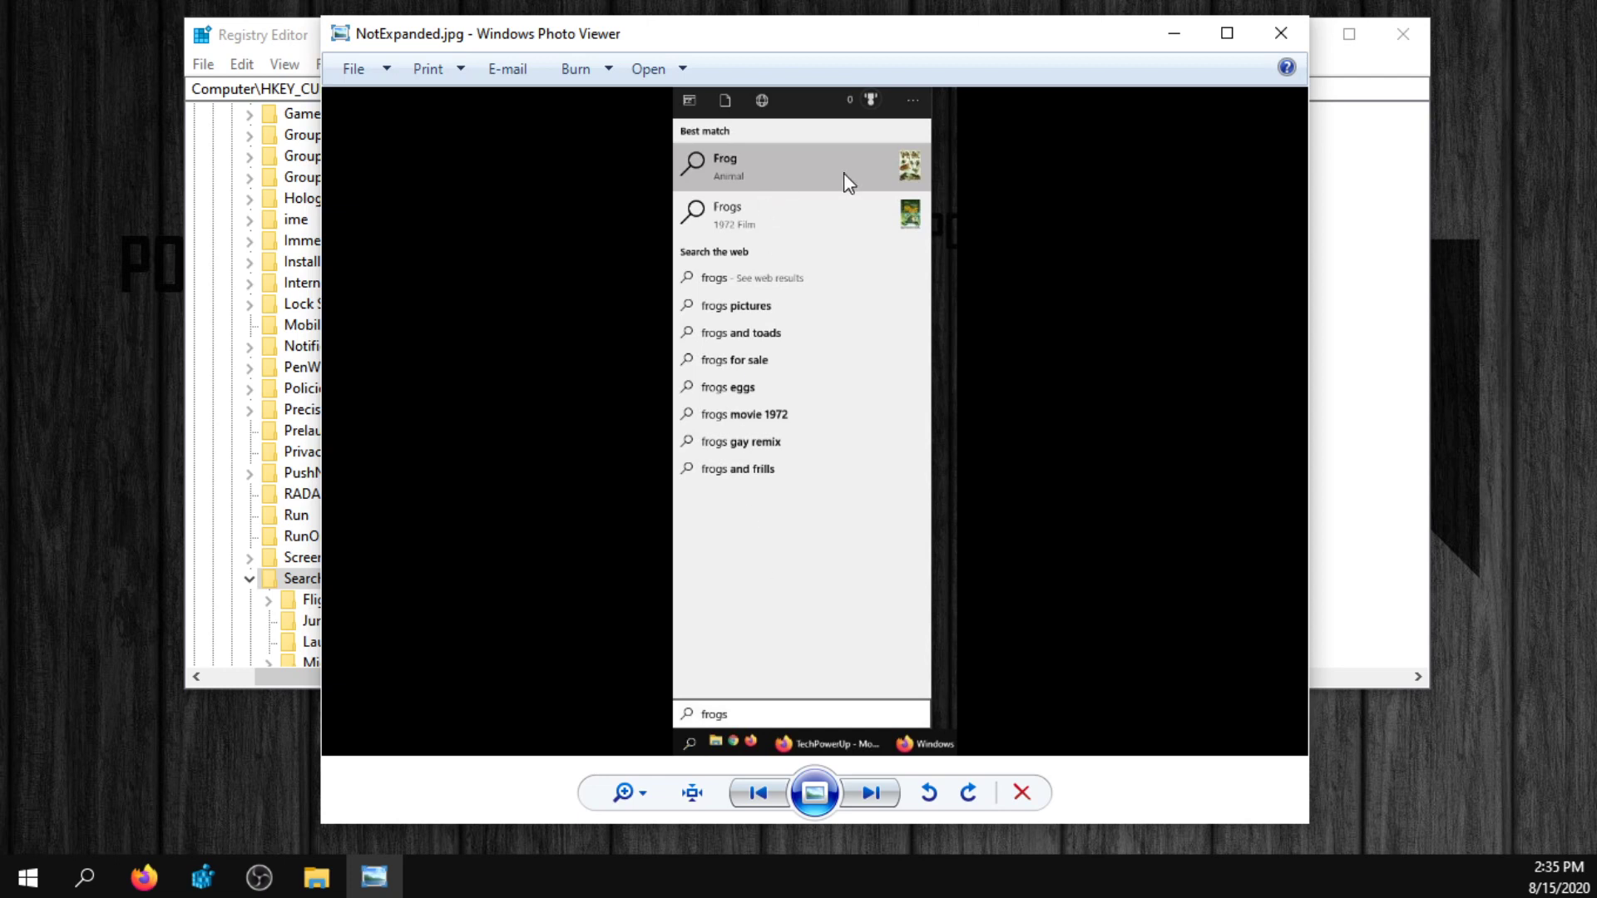
{"action": "left_click", "coordinate": [87, 877]}
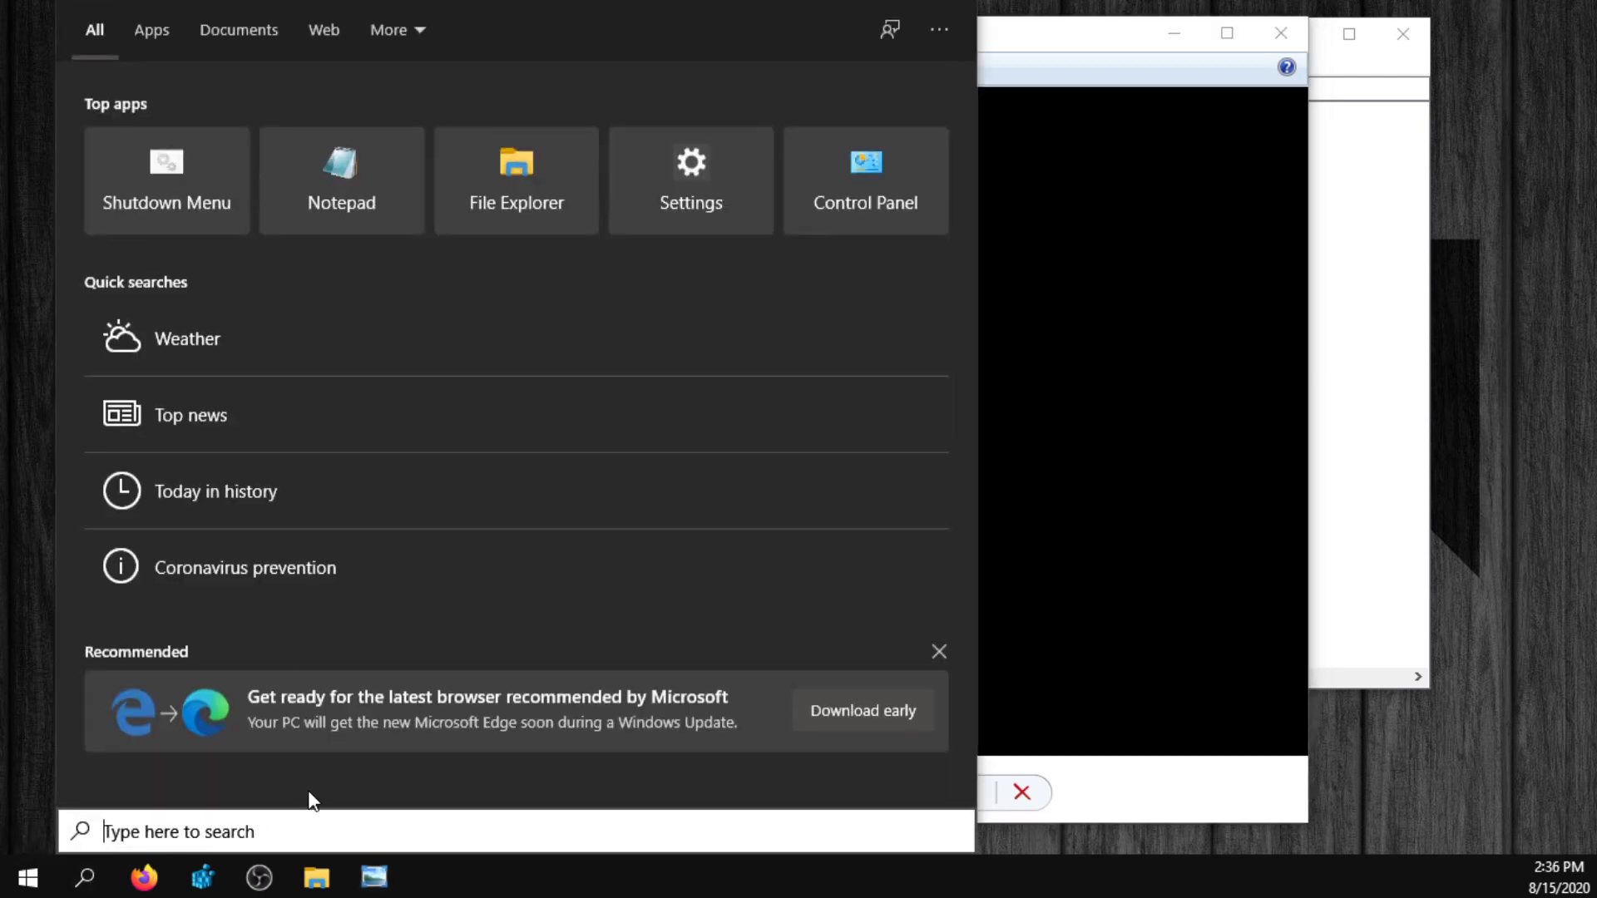
{"action": "type", "text": "frogs"}
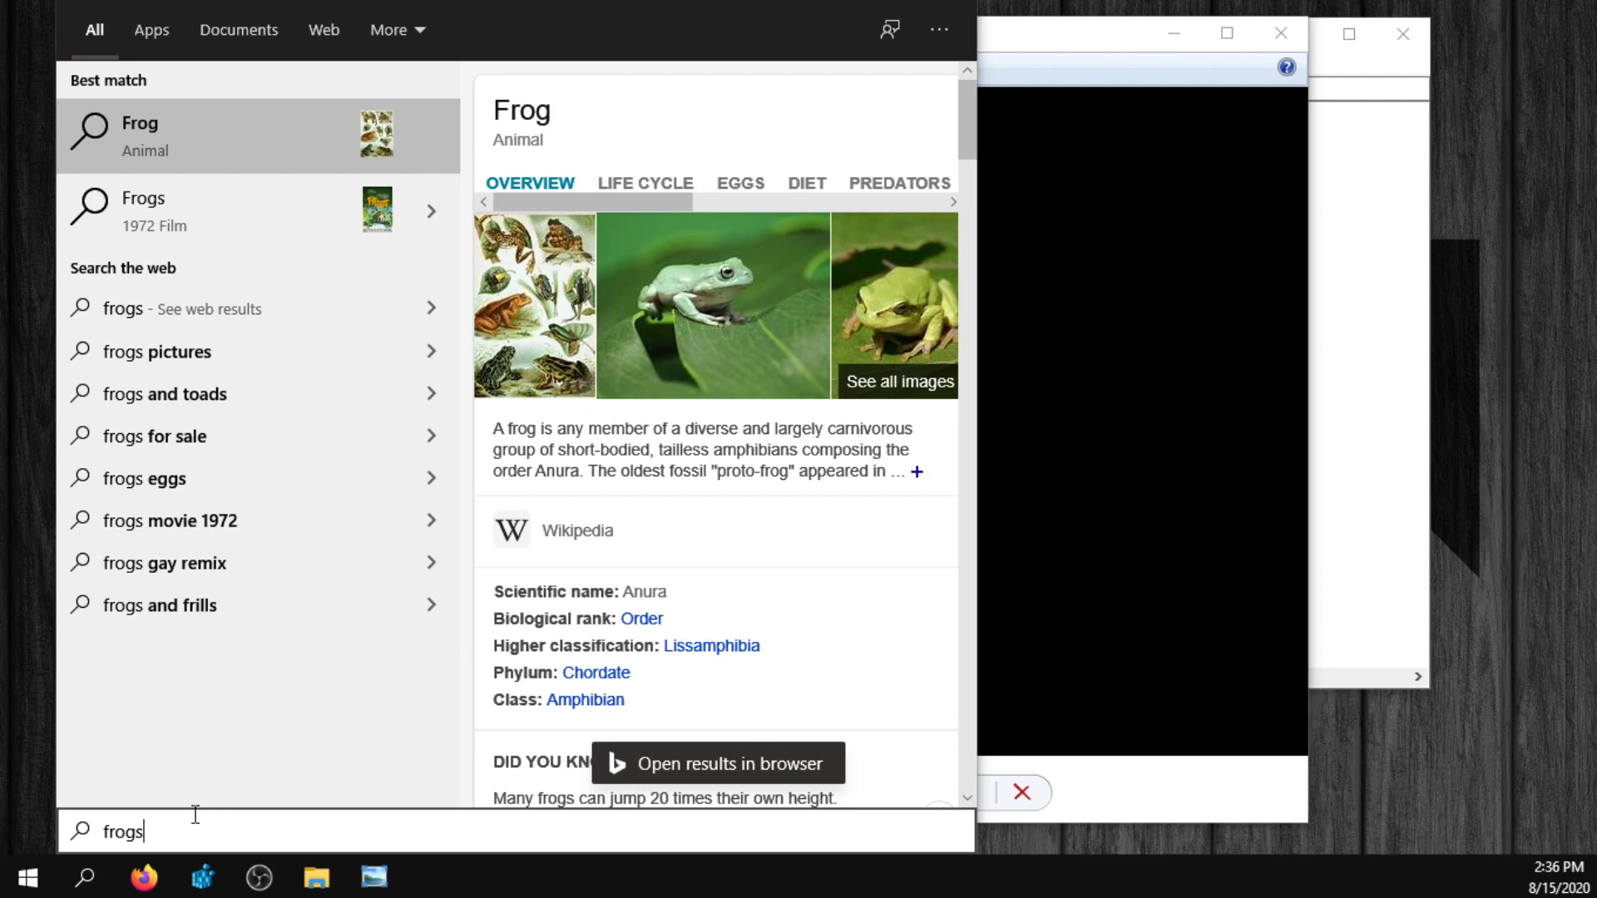
{"action": "key", "text": "BackSpace"}
{"action": "key", "text": "BackSpace"}
{"action": "key", "text": "BackSpace"}
{"action": "key", "text": "BackSpace"}
{"action": "key", "text": "BackSpace"}
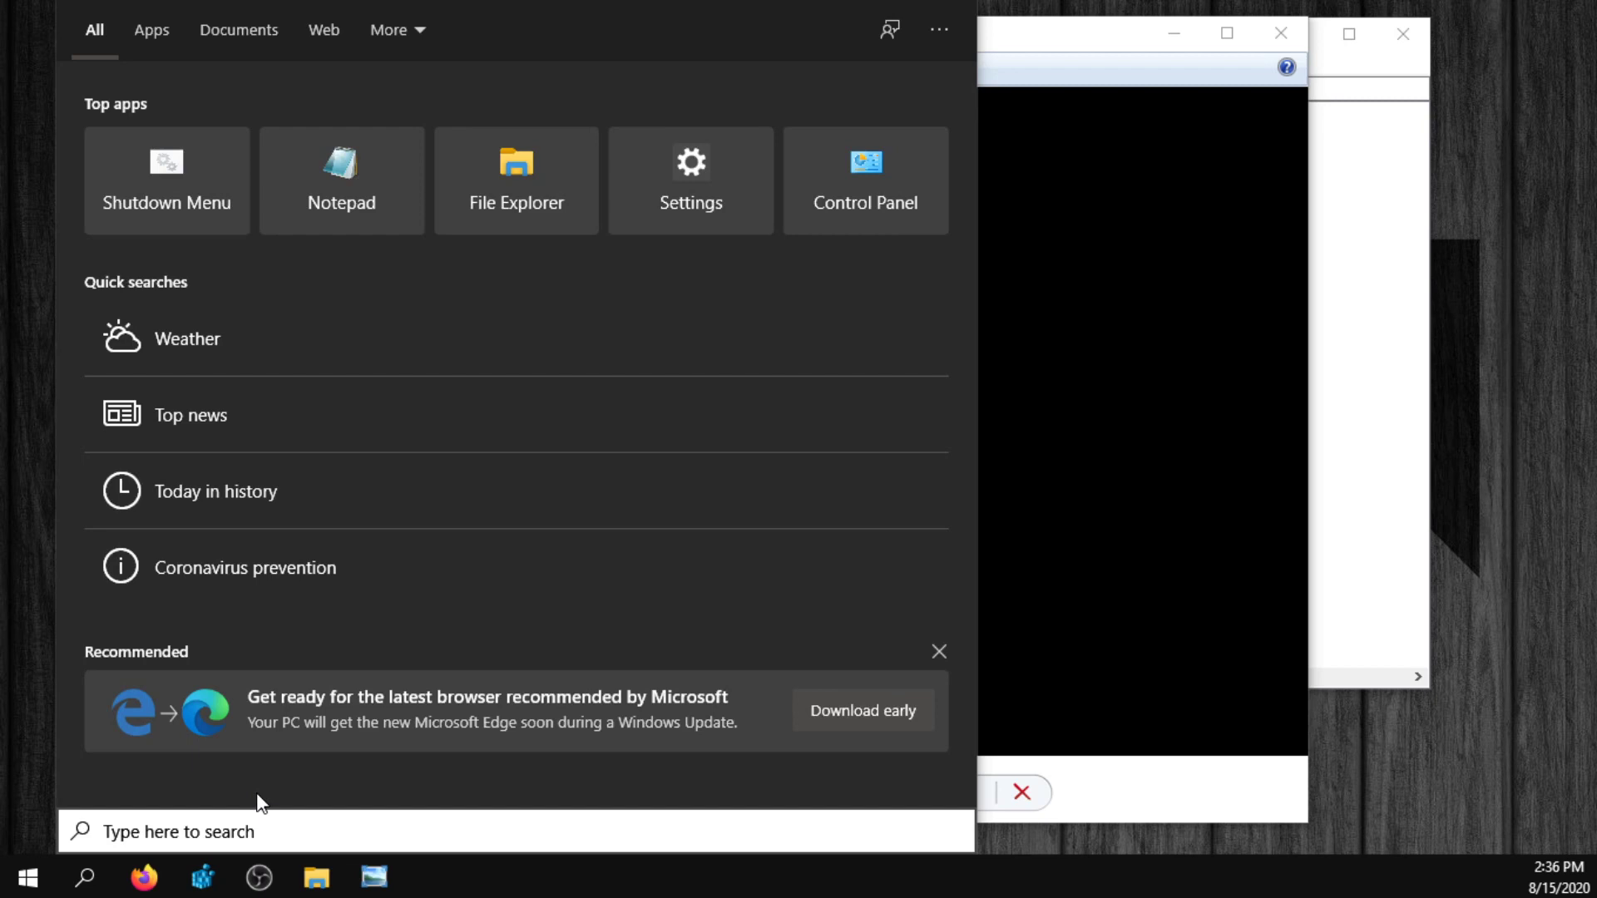
{"action": "type", "text": "cmd"}
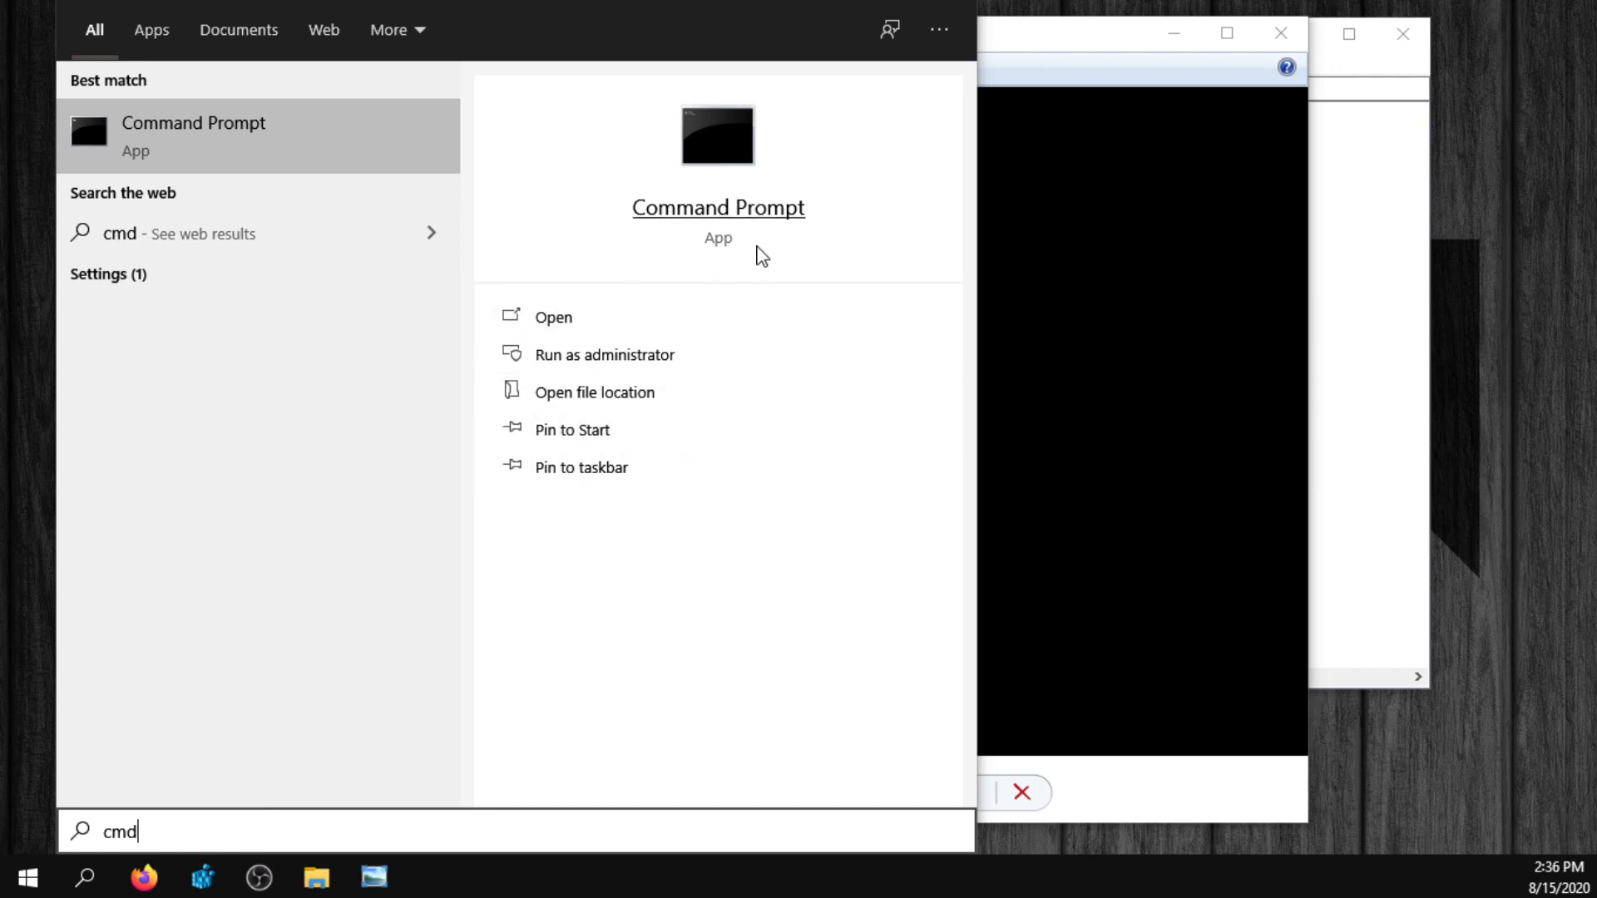
{"action": "left_click", "coordinate": [1112, 48]}
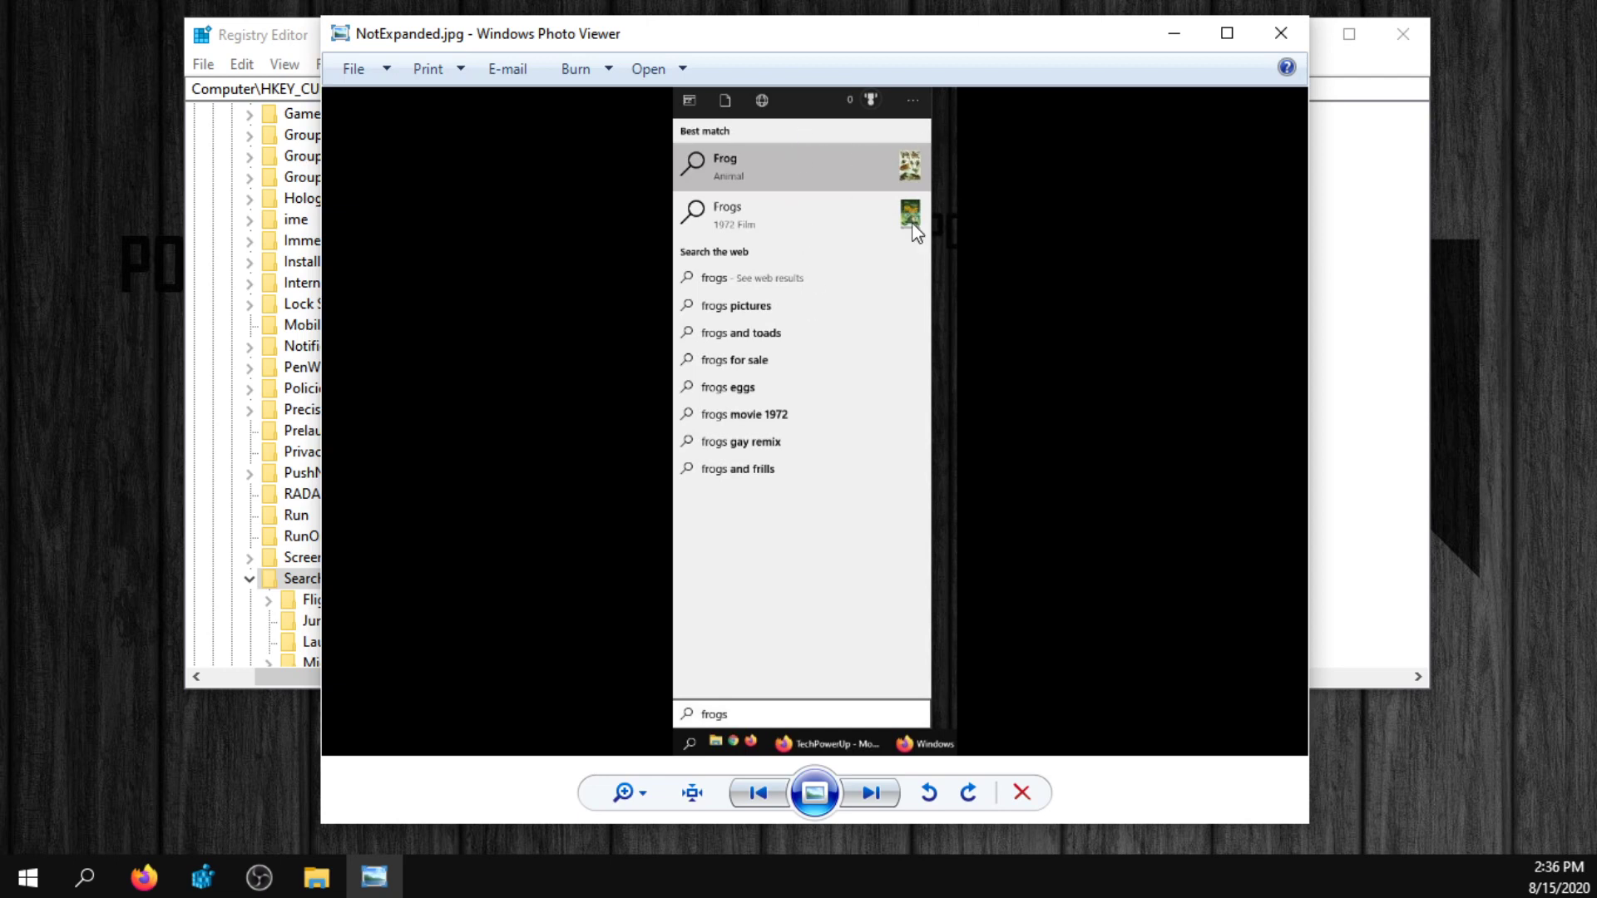
Examine the Windows search home view and browse the example pictures of the compact, context-menu and expanded search layouts
{"action": "left_click", "coordinate": [86, 877]}
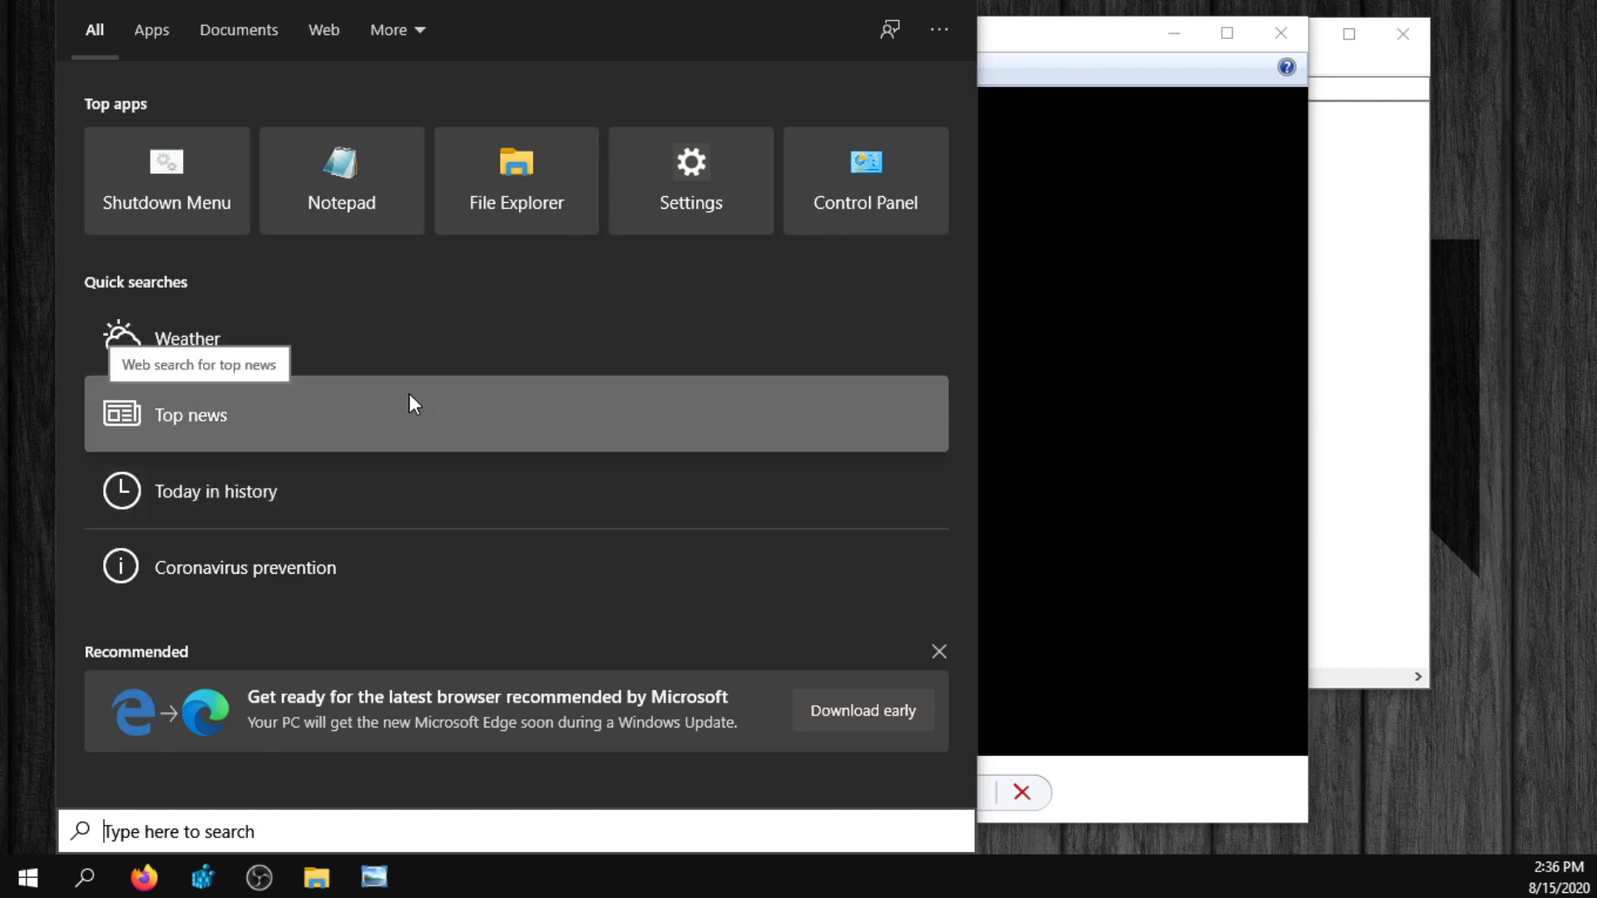
{"action": "left_click", "coordinate": [1094, 35]}
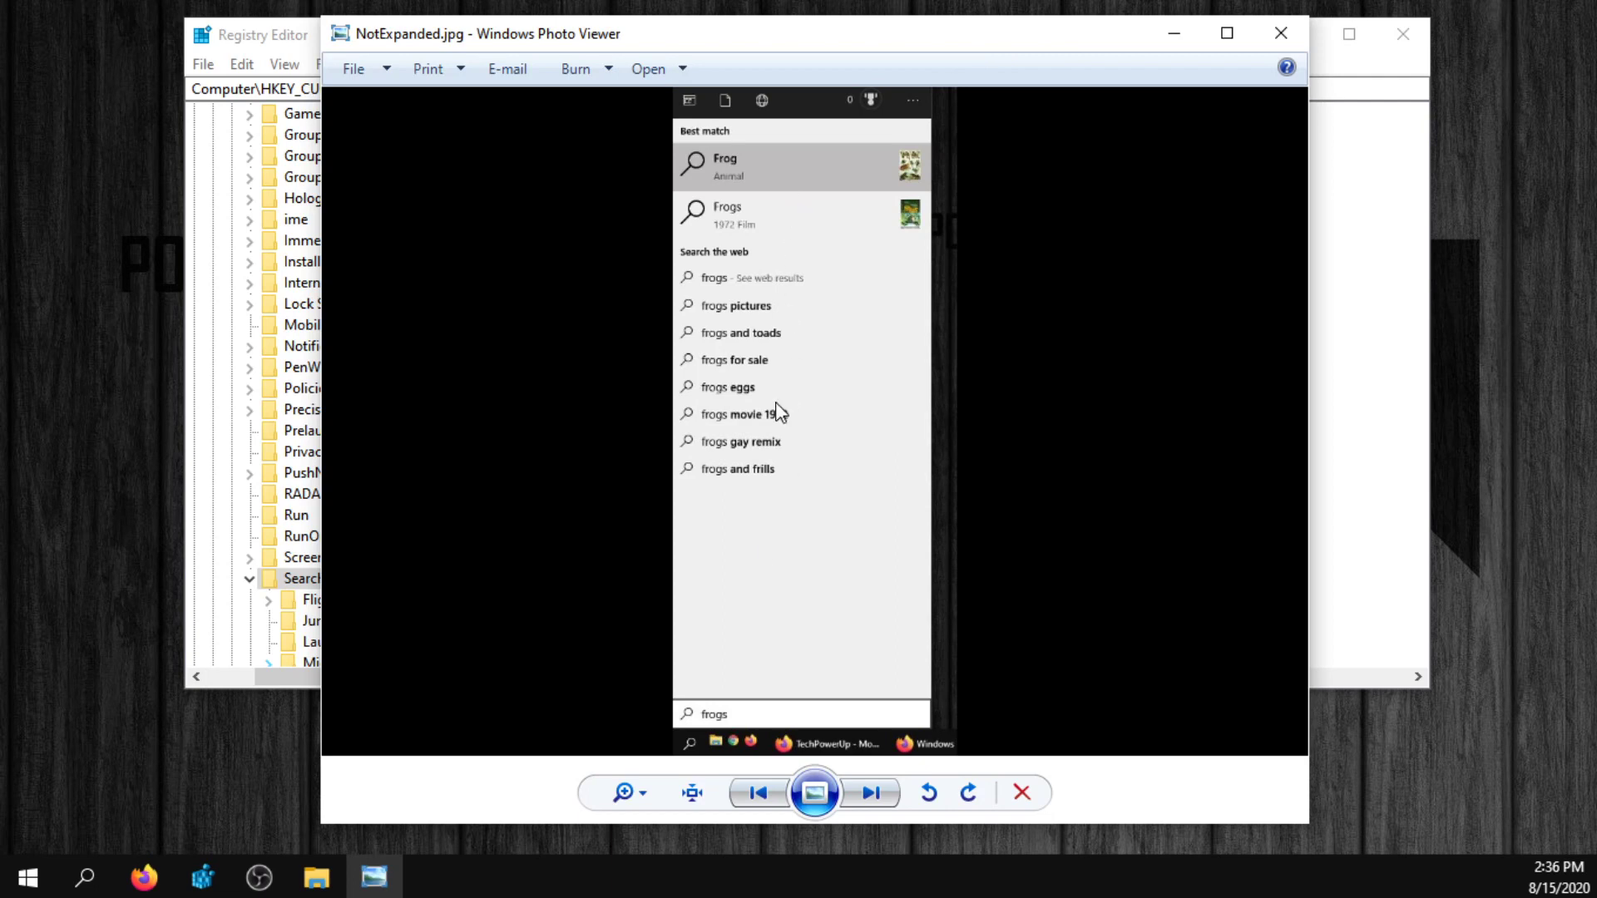
{"action": "key", "text": "Right"}
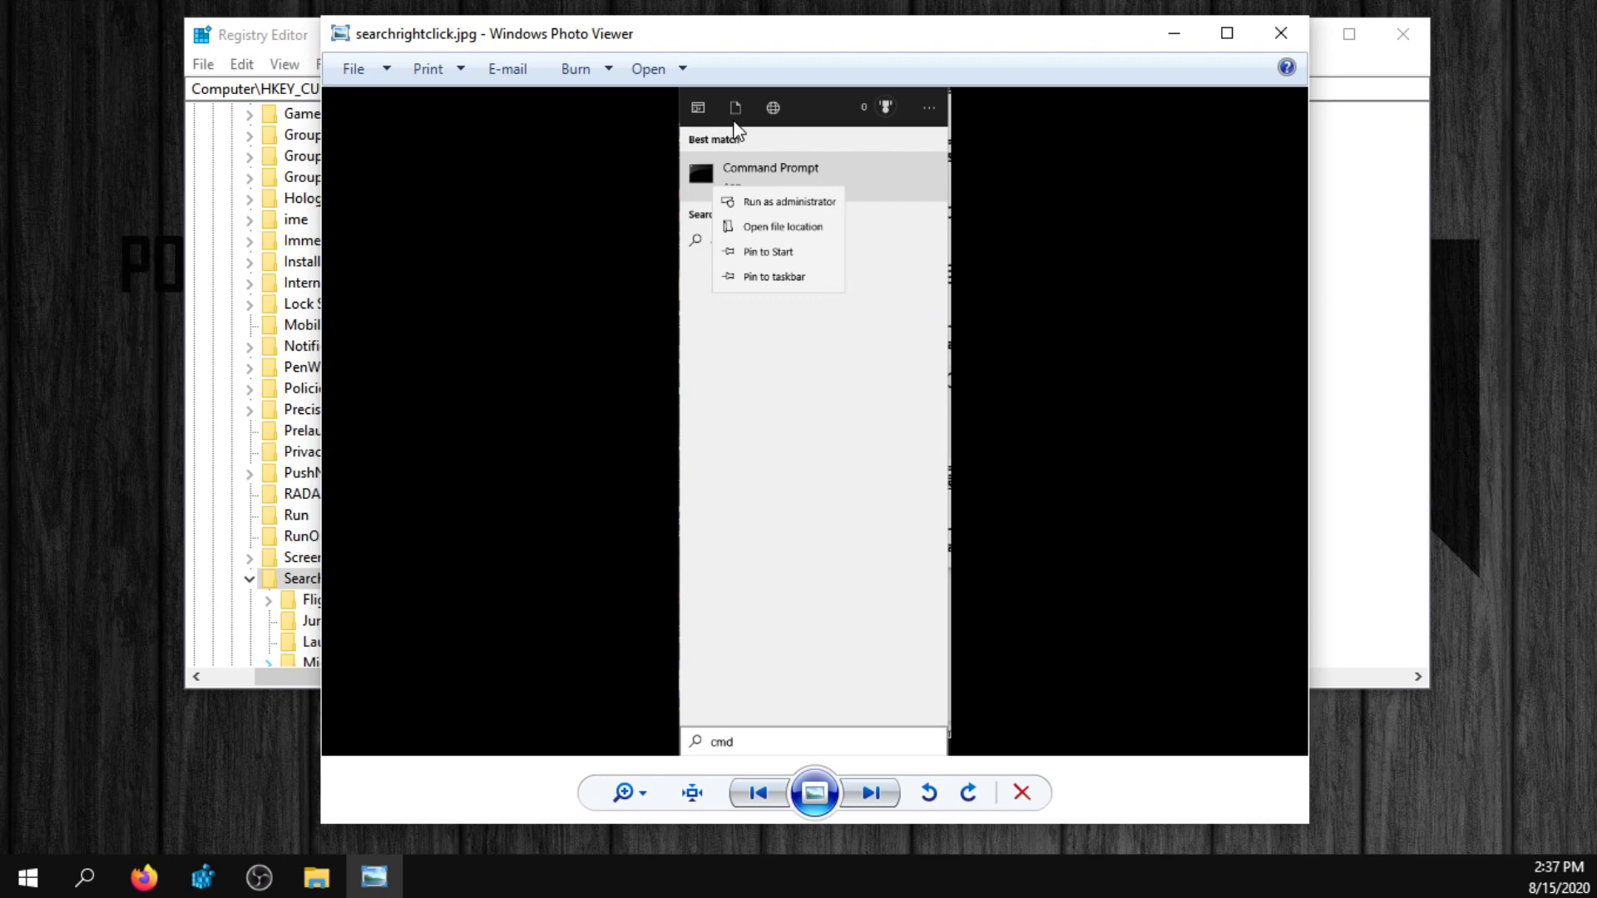
{"action": "key", "text": "Right"}
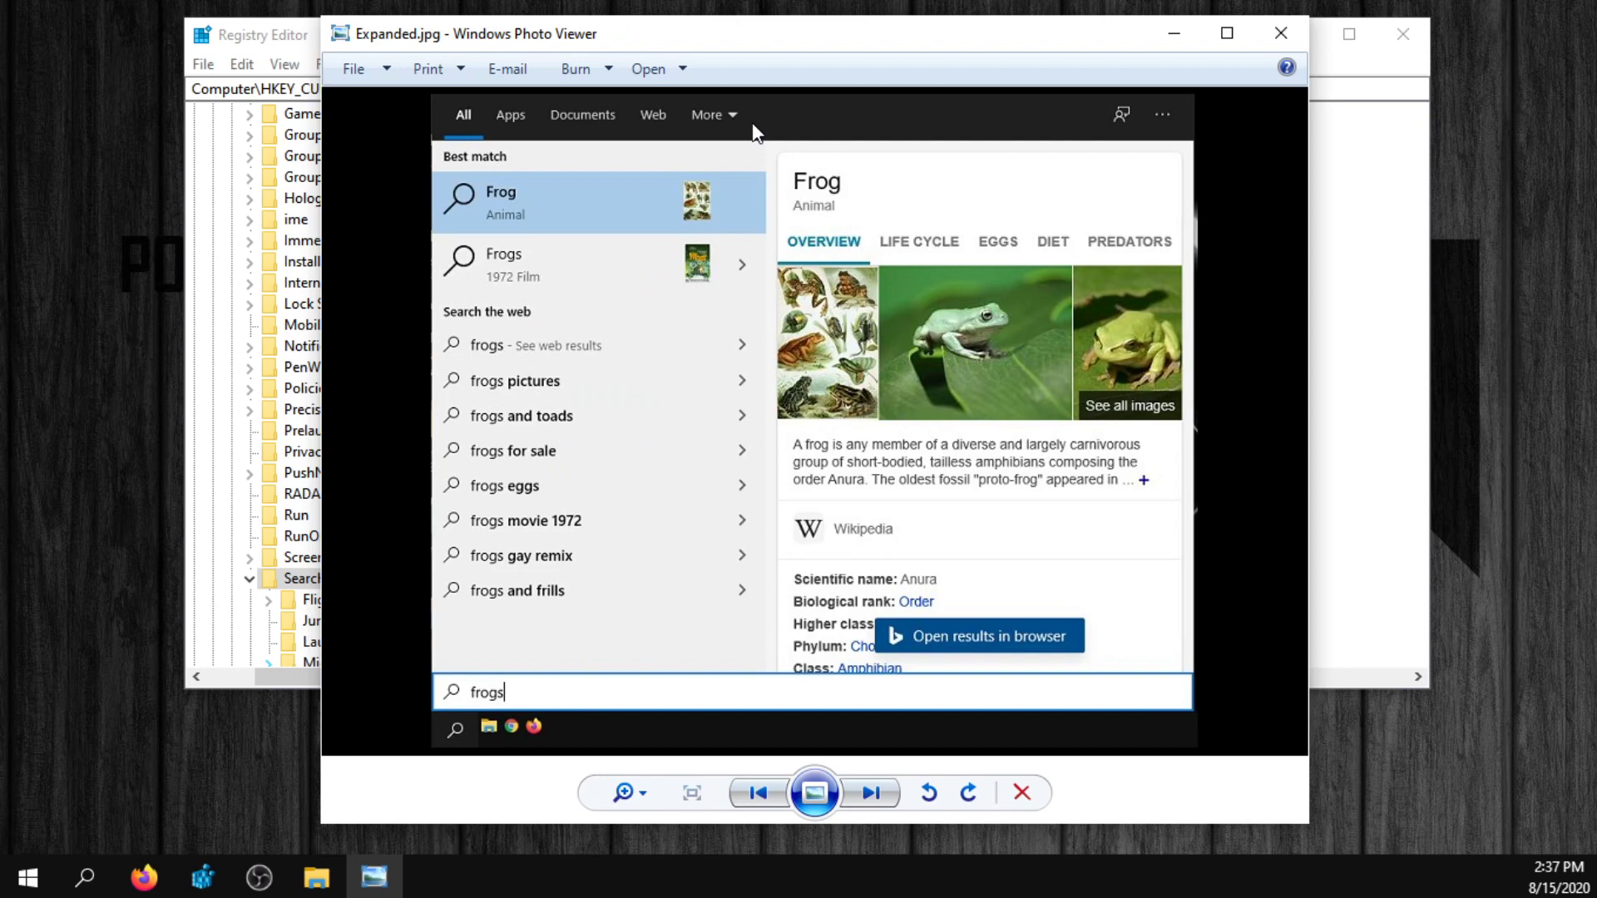
{"action": "key", "text": "Right"}
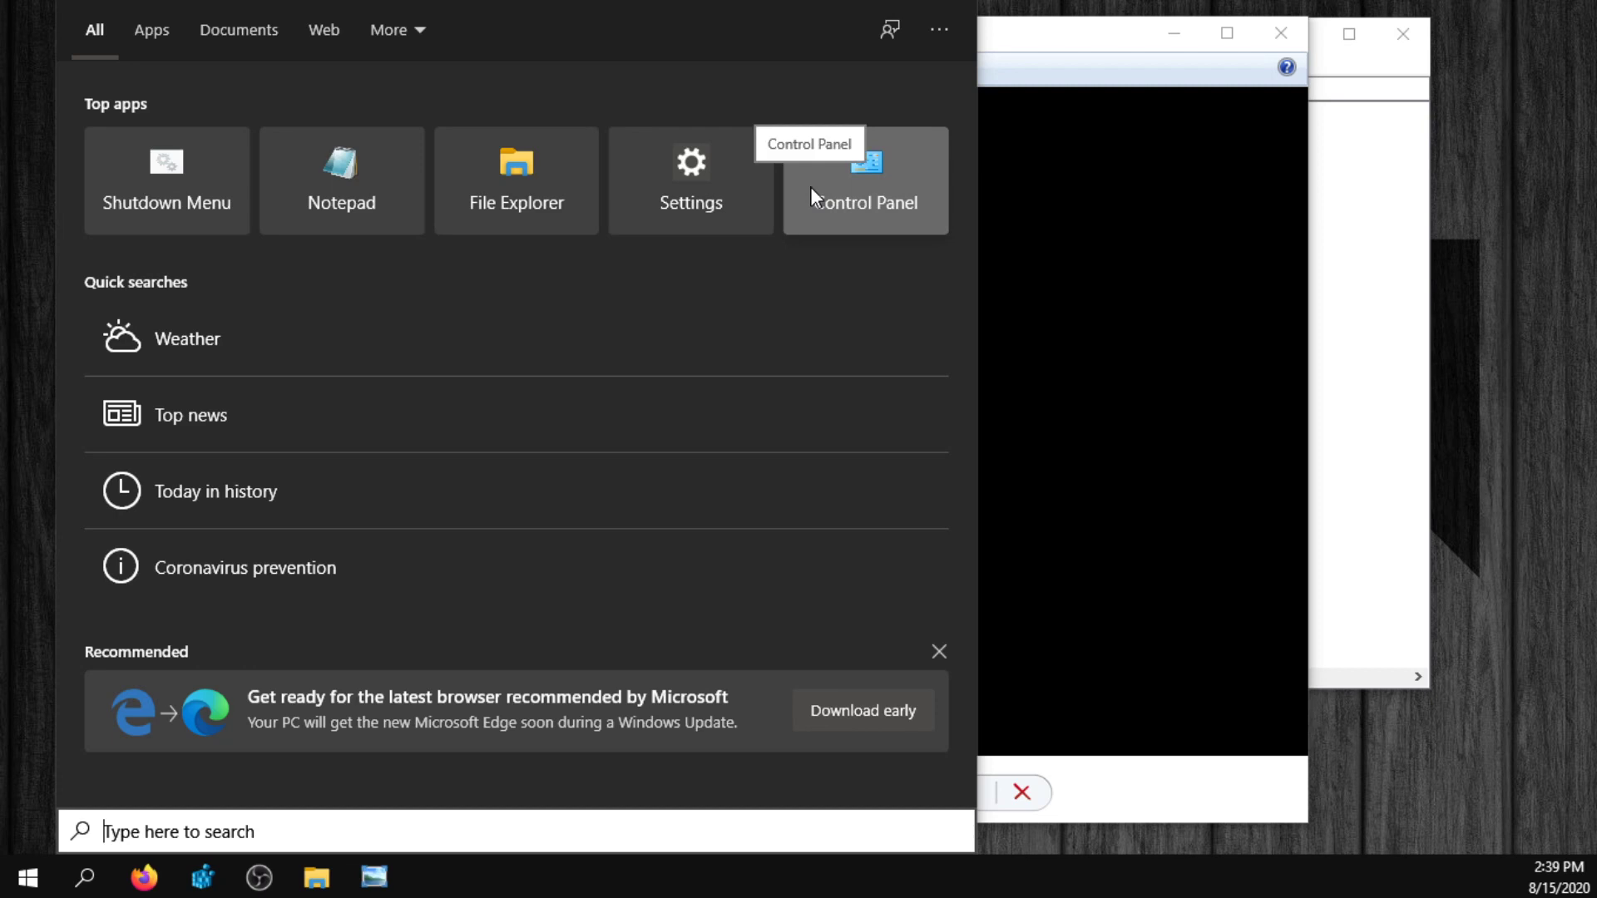
Switch to Registry Editor and open the CortanaConsent value in the Search key for viewing, leaving it without edits
{"action": "left_click", "coordinate": [1348, 71]}
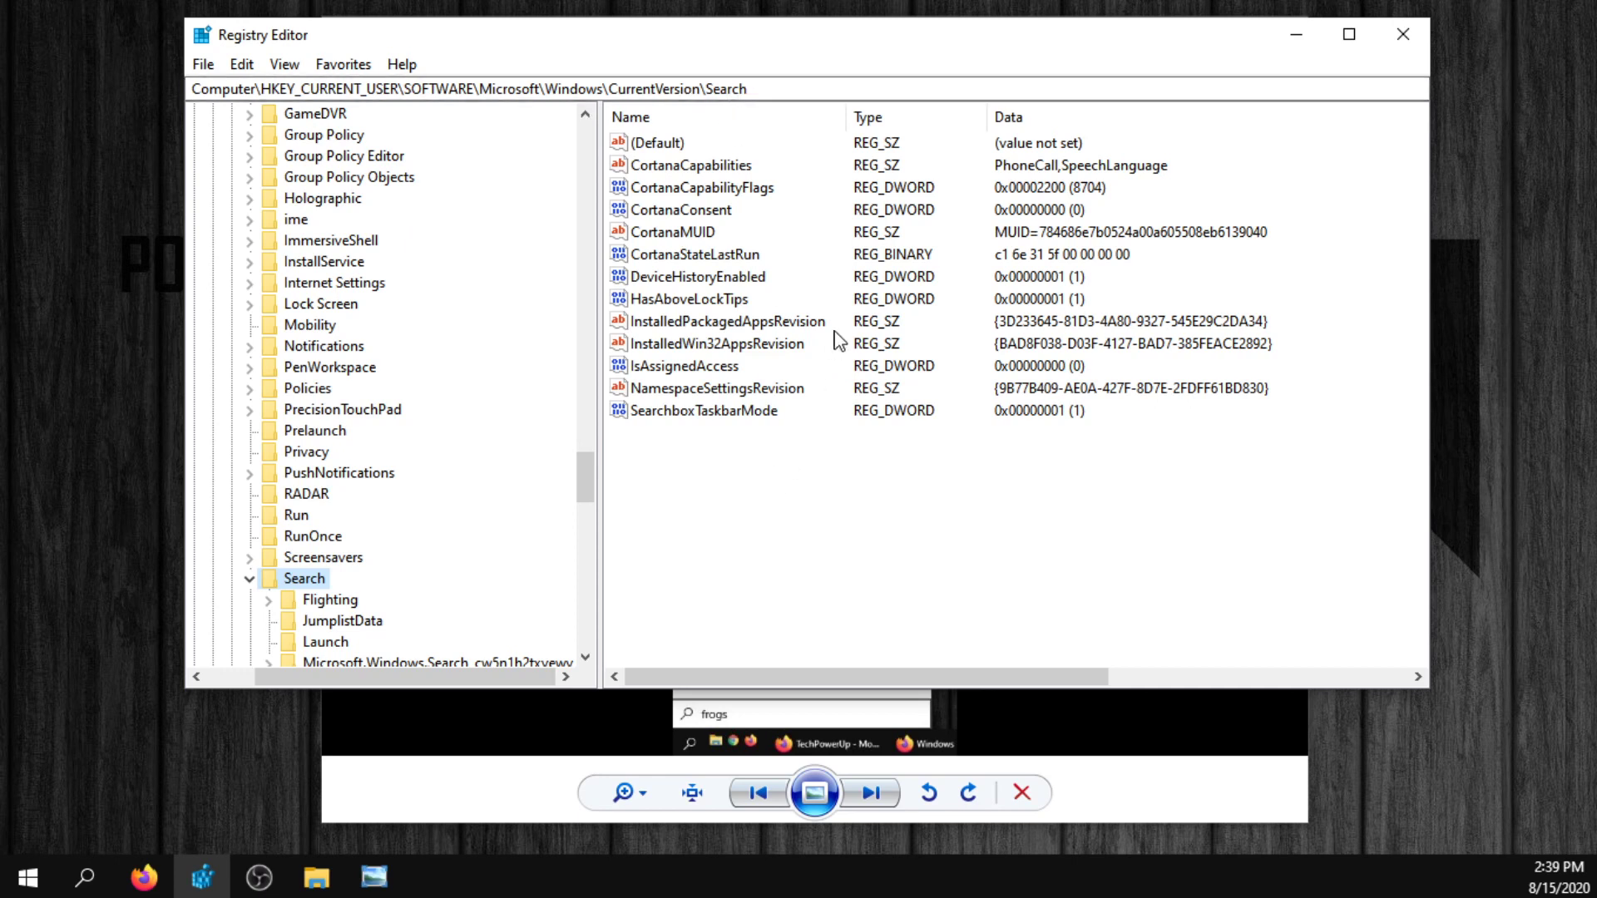
{"action": "left_click", "coordinate": [84, 877]}
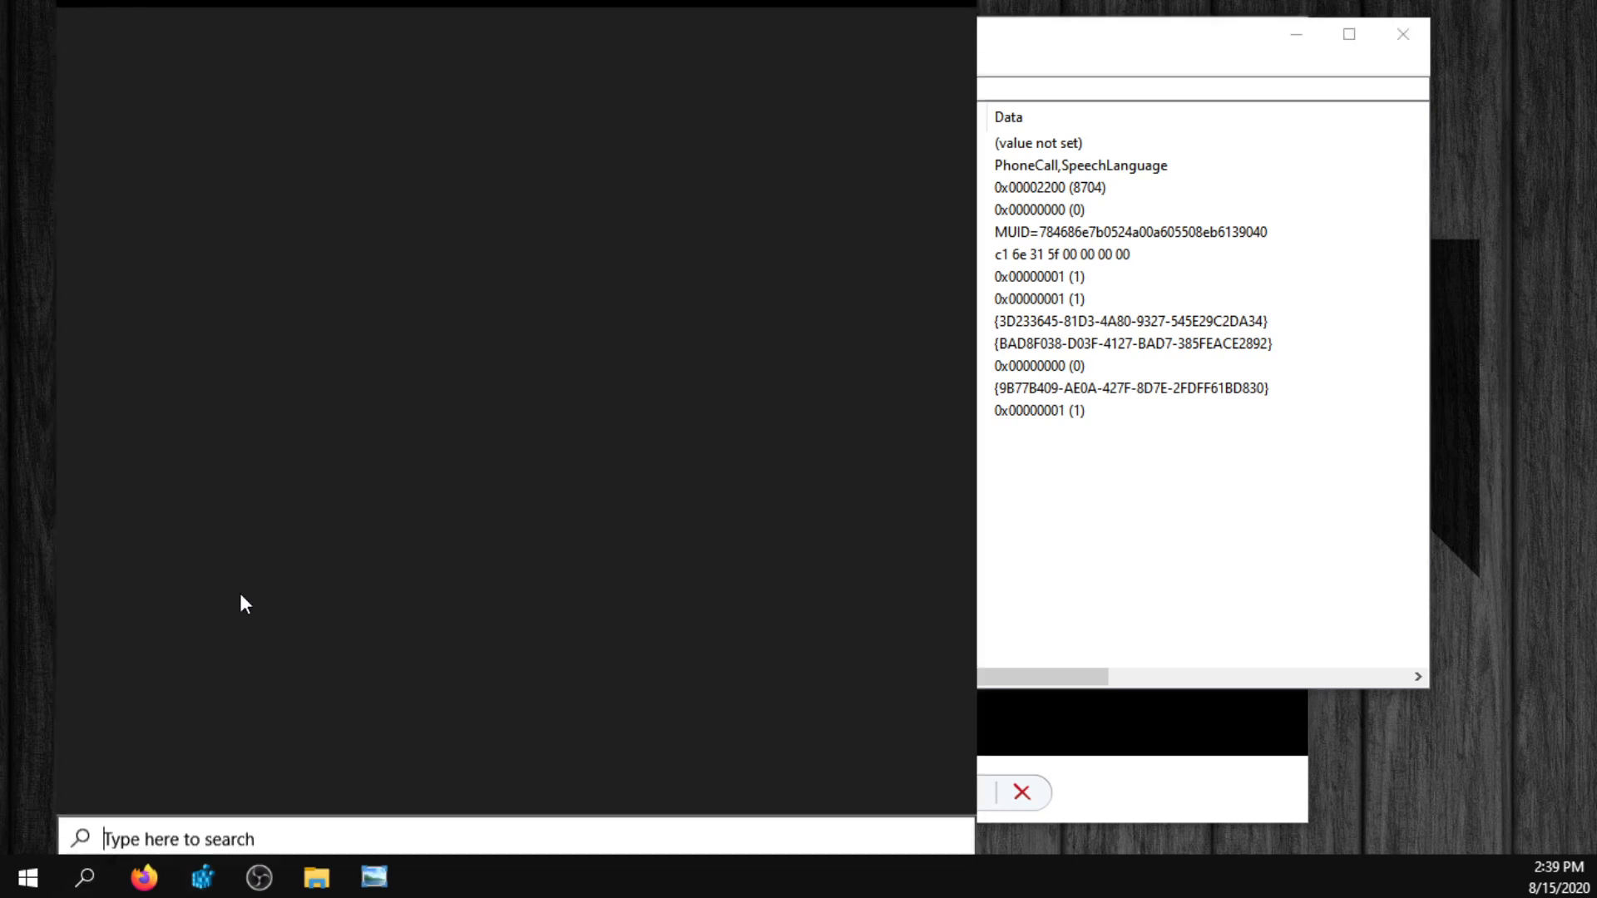
{"action": "left_click", "coordinate": [1127, 539]}
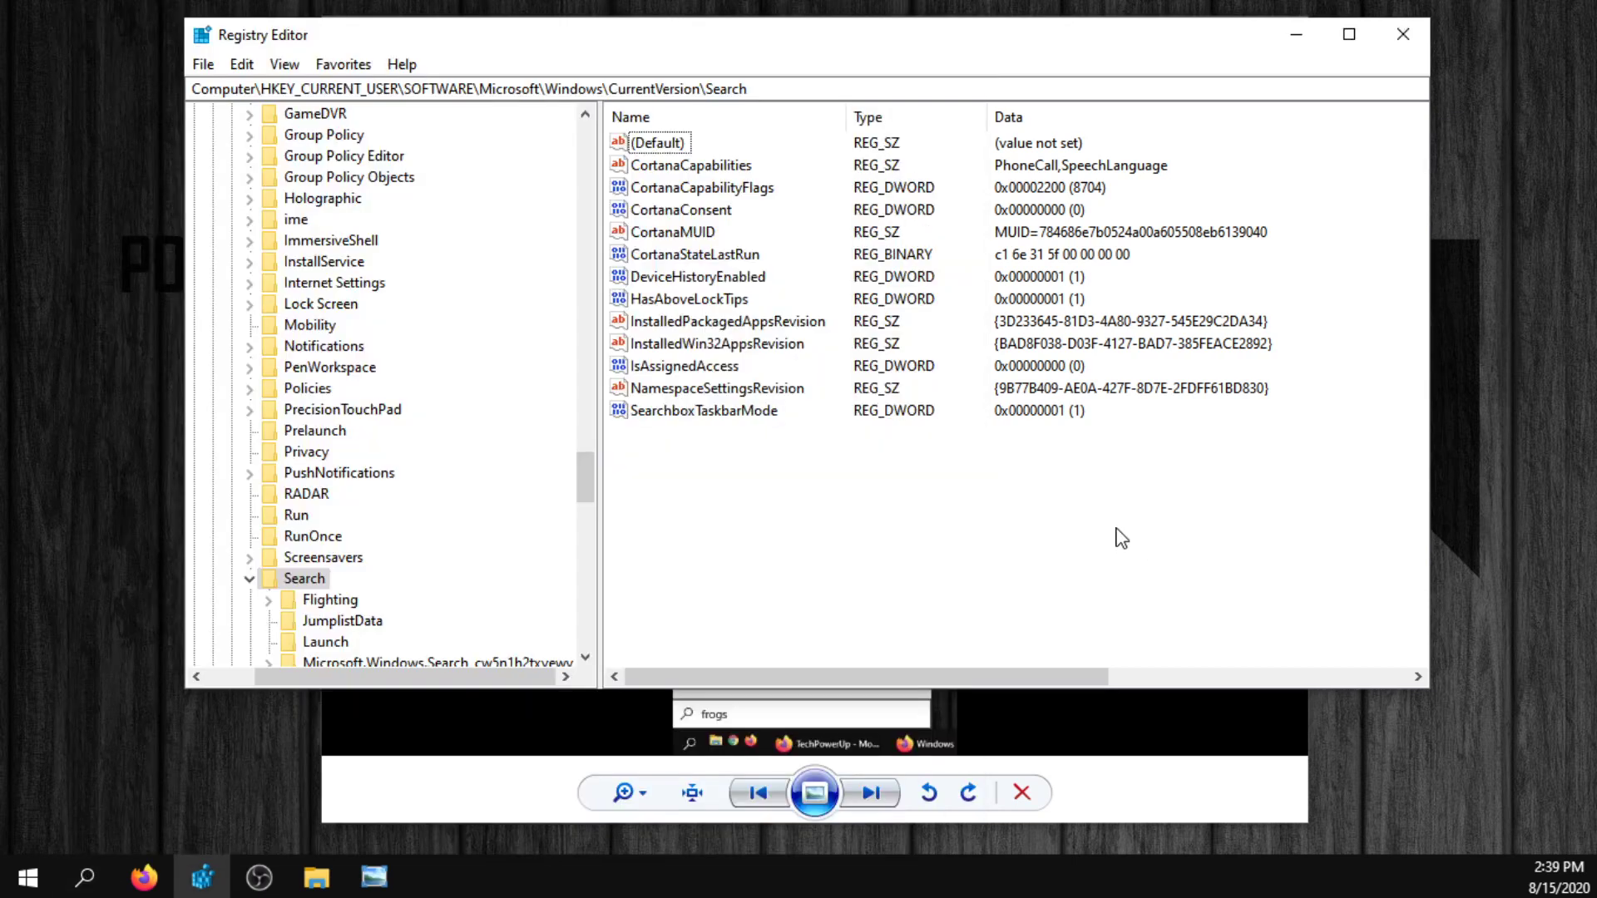
{"action": "left_click", "coordinate": [694, 214]}
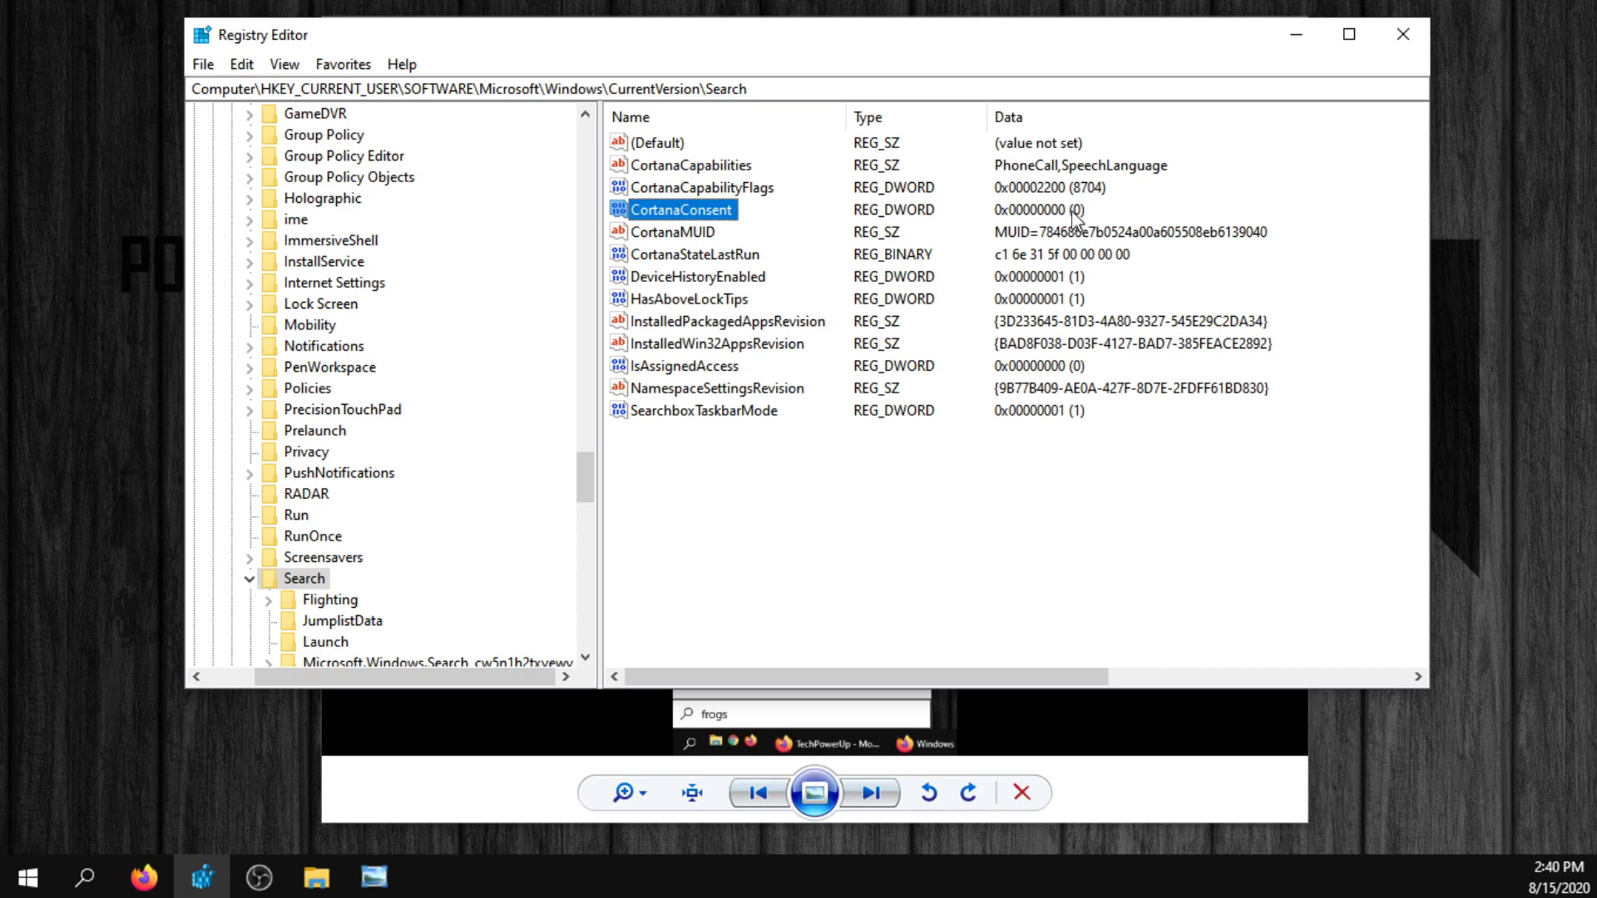
{"action": "right_click", "coordinate": [701, 214]}
{"action": "left_click", "coordinate": [785, 224]}
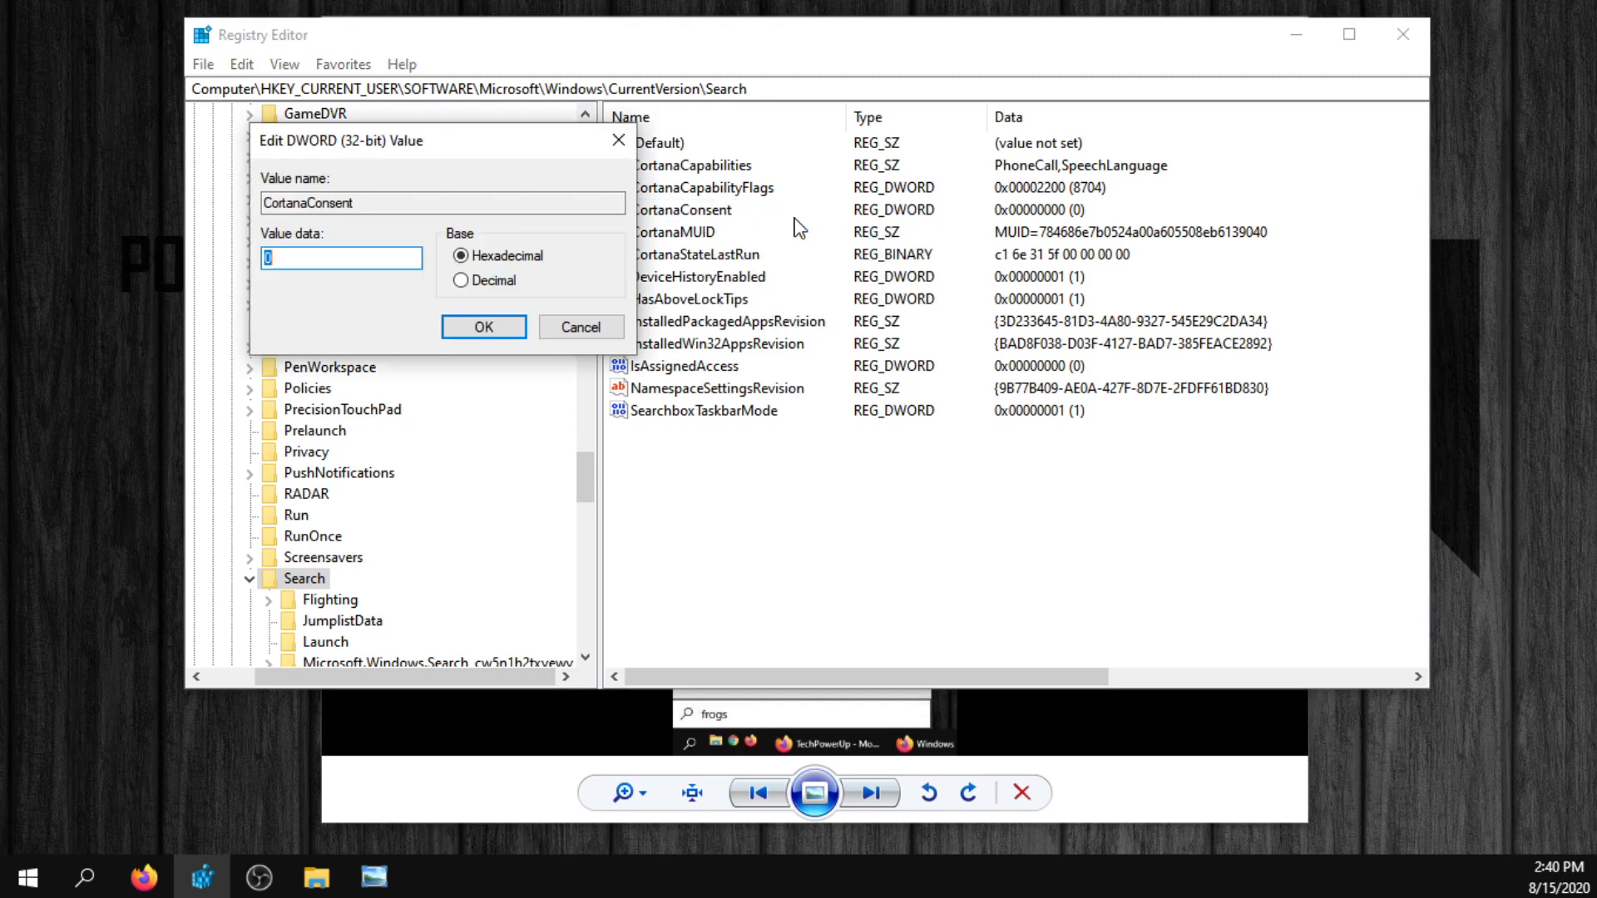
{"action": "left_click", "coordinate": [602, 328]}
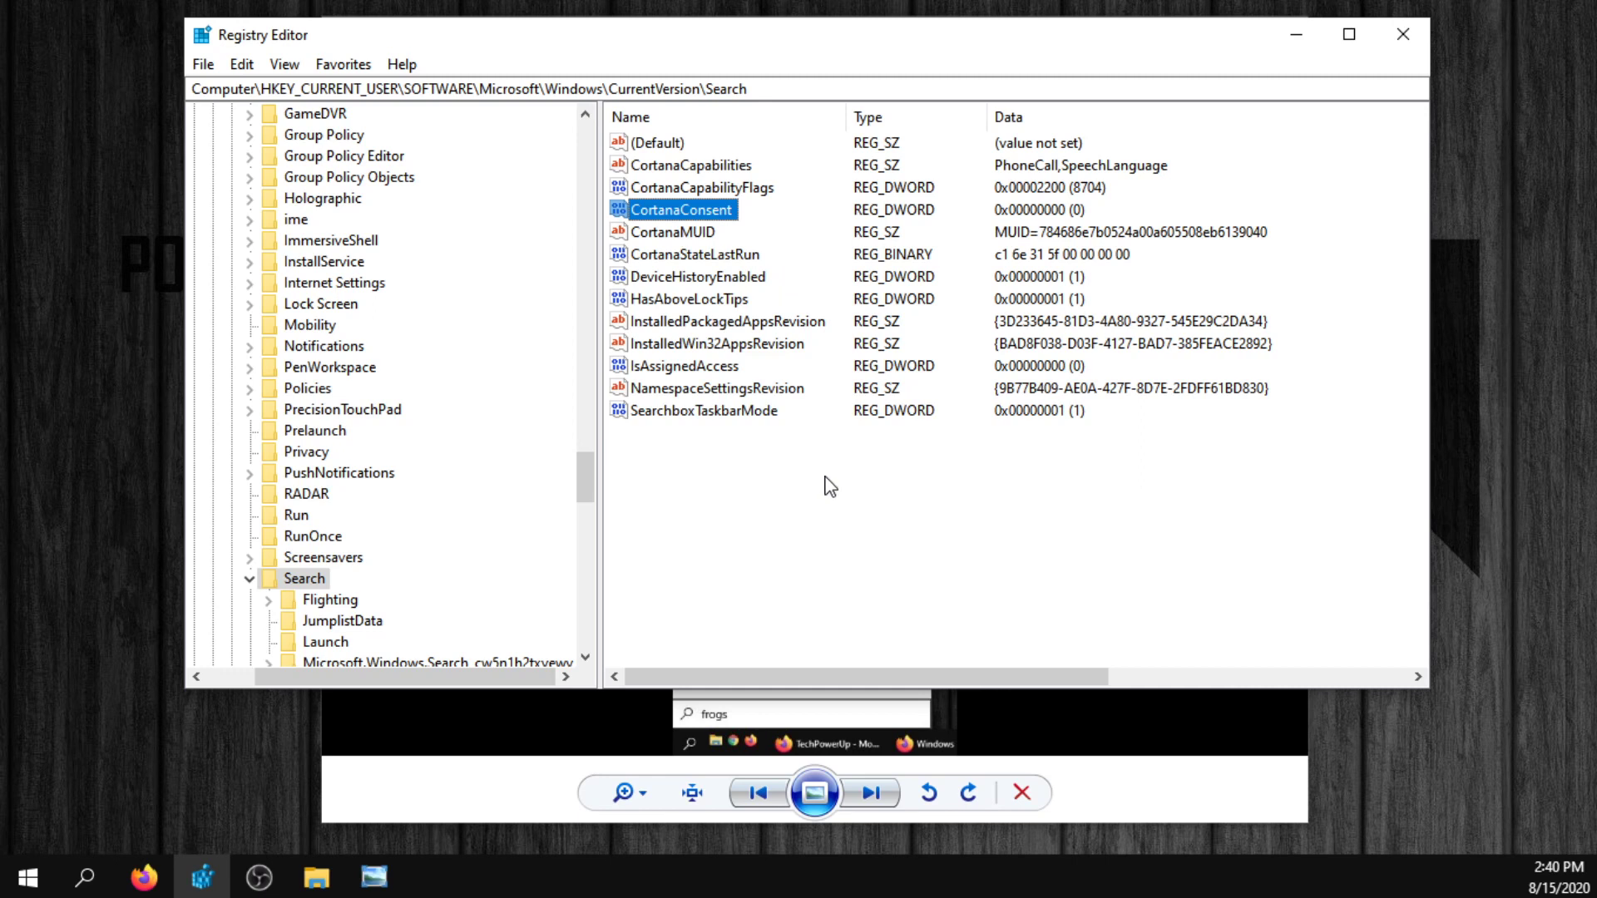
Create a DWORD (32-bit) value named BingSearchEnabled in the current user's Search registry key
{"action": "right_click", "coordinate": [769, 481]}
{"action": "mouse_move", "coordinate": [841, 496]}
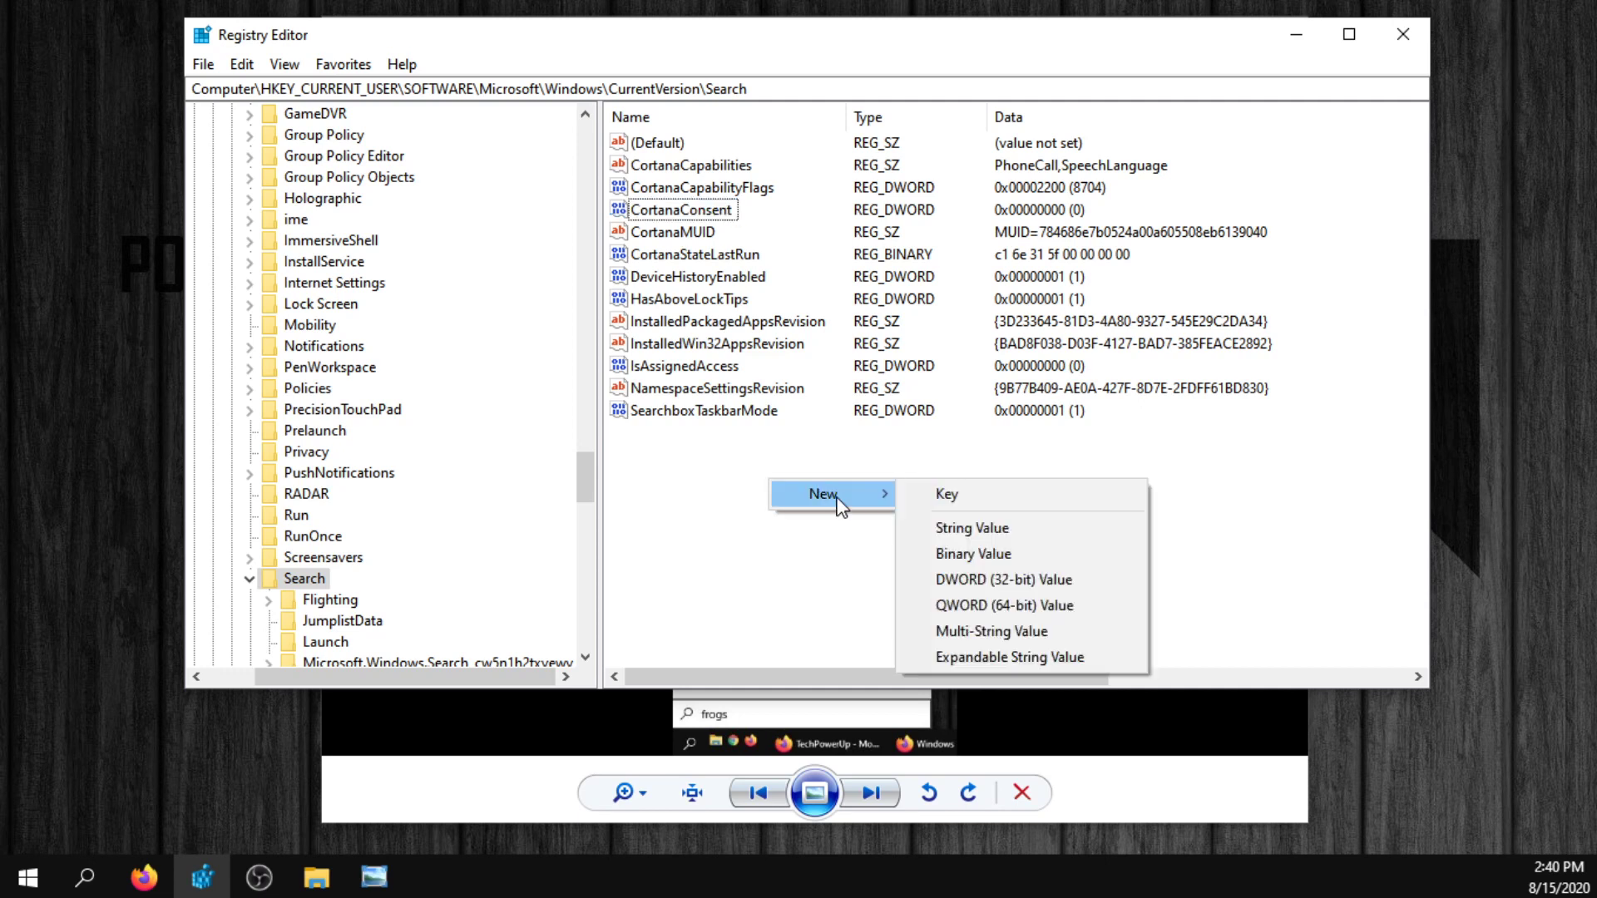
{"action": "left_click", "coordinate": [1024, 579]}
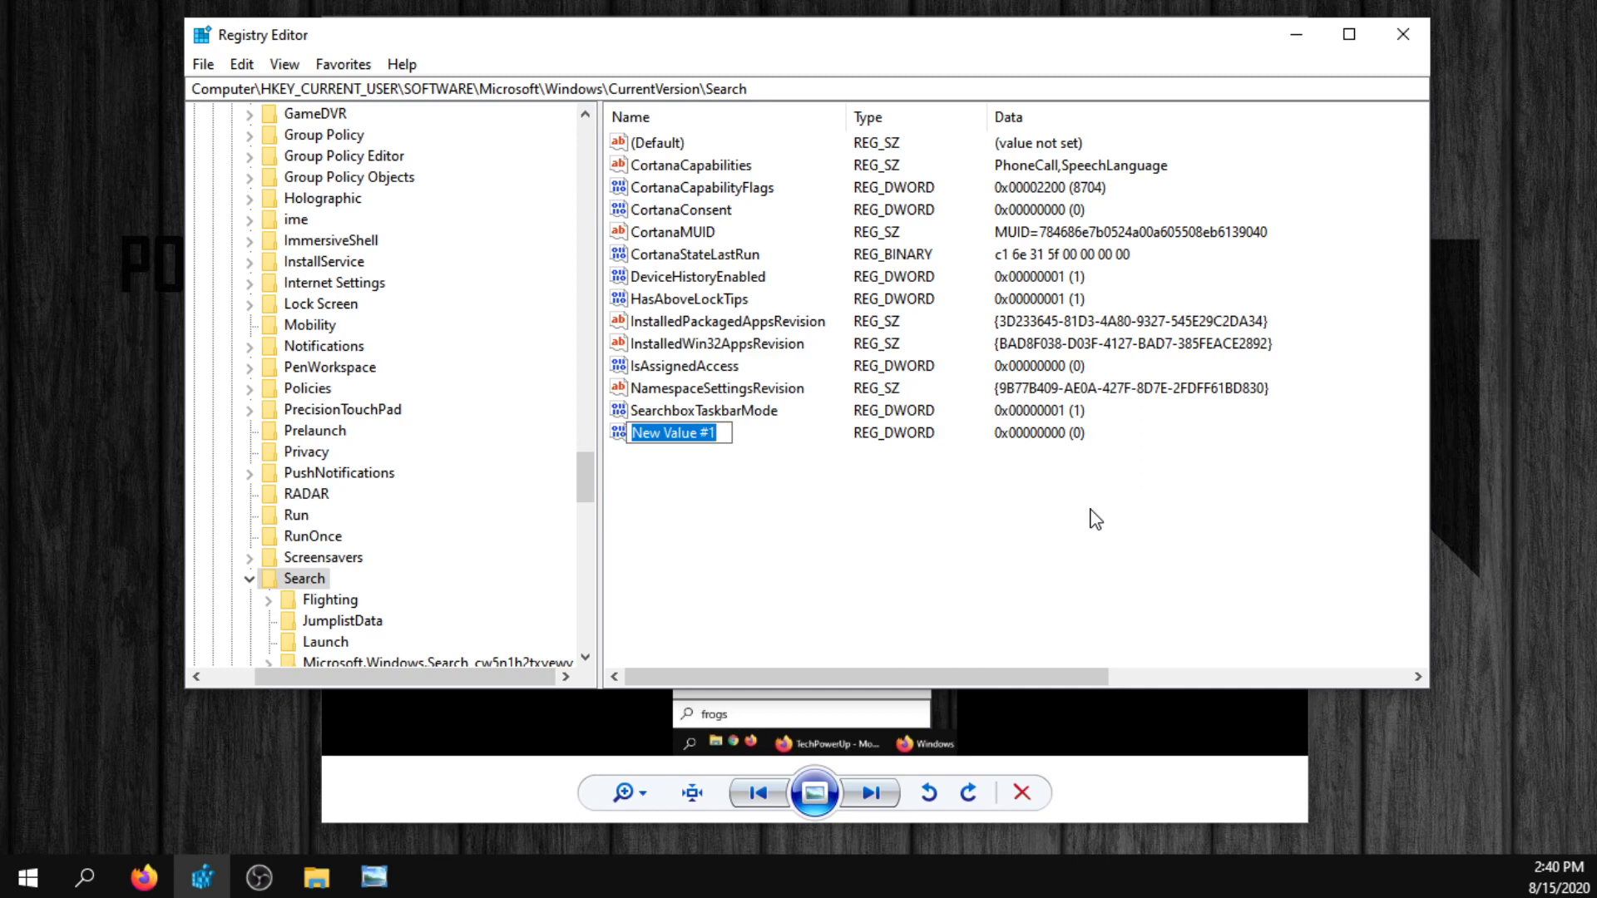
{"action": "type", "text": "Bing"}
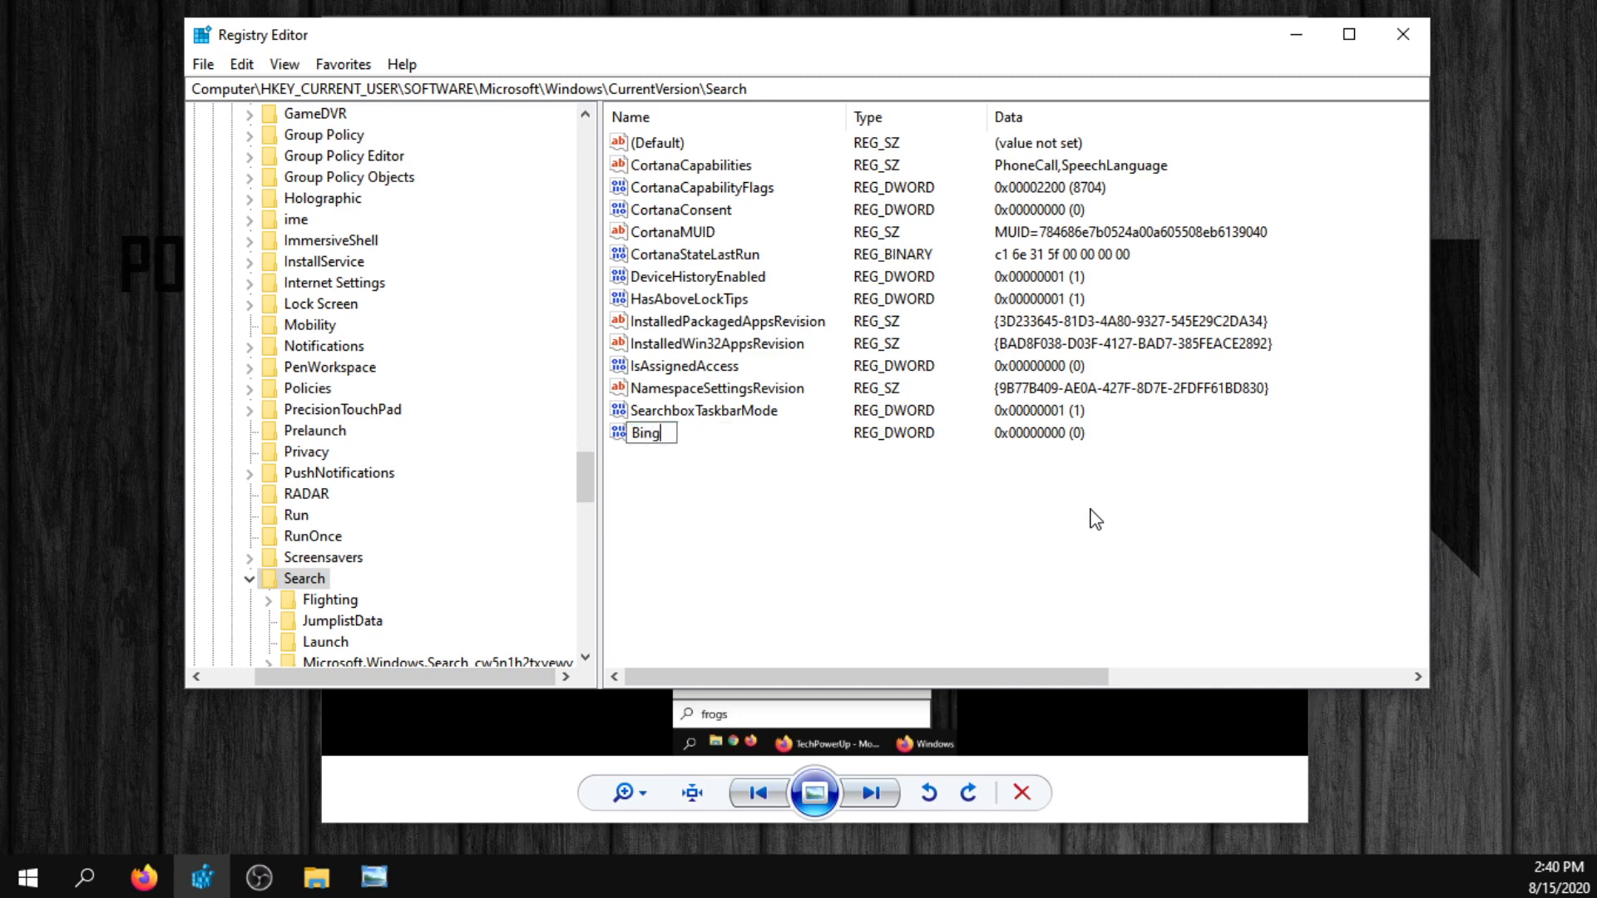
{"action": "type", "text": "SearchEnabled"}
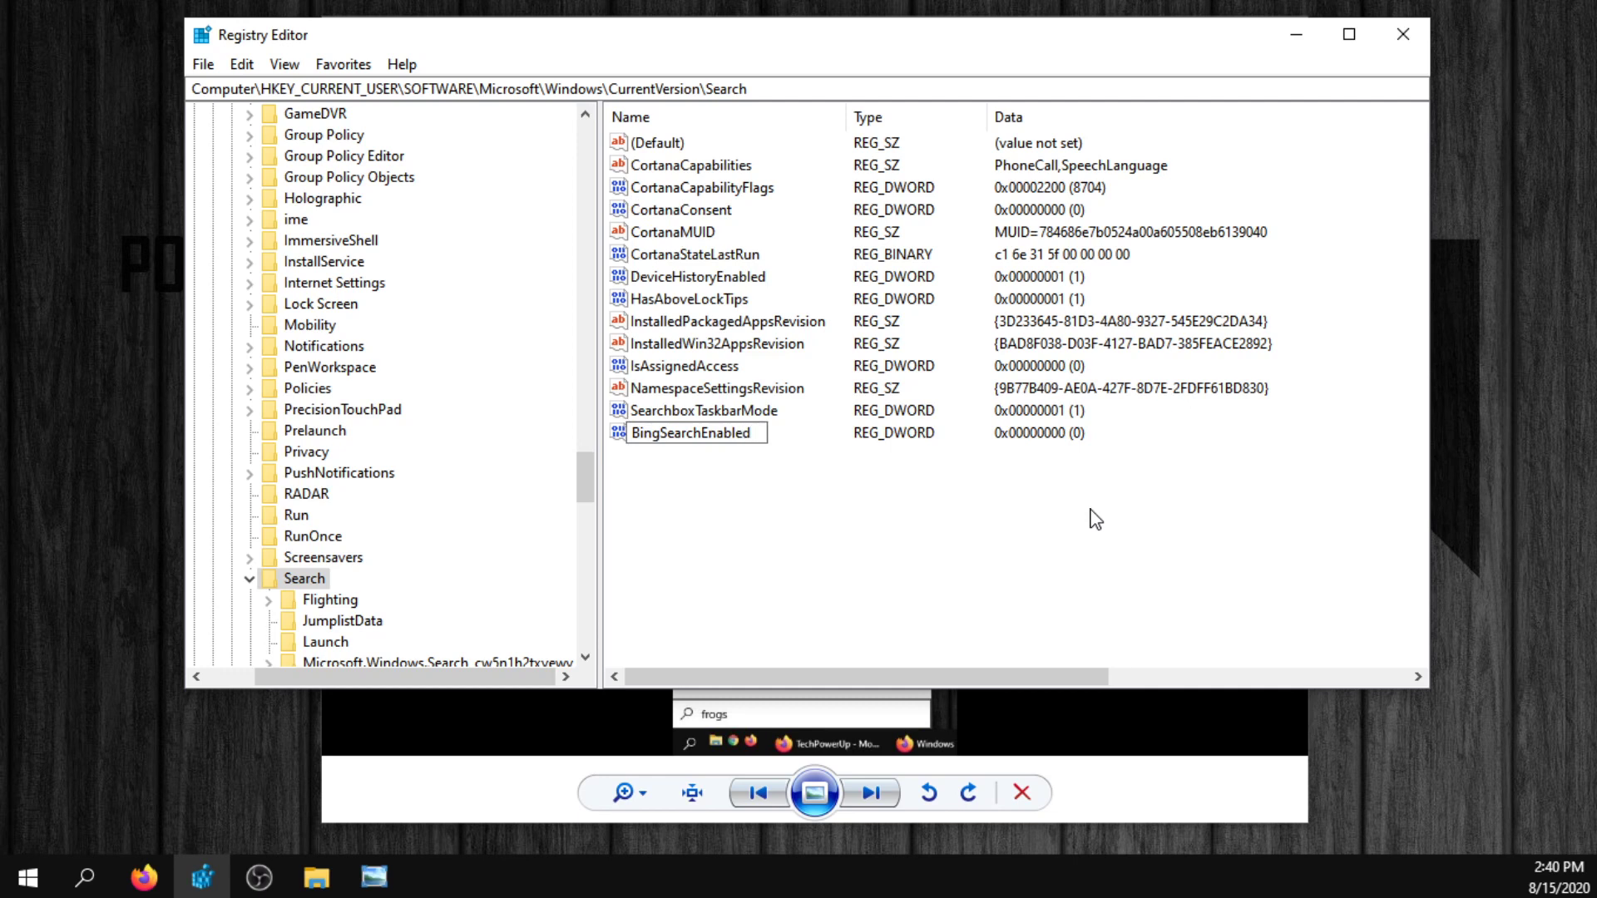
{"action": "key", "text": "Return"}
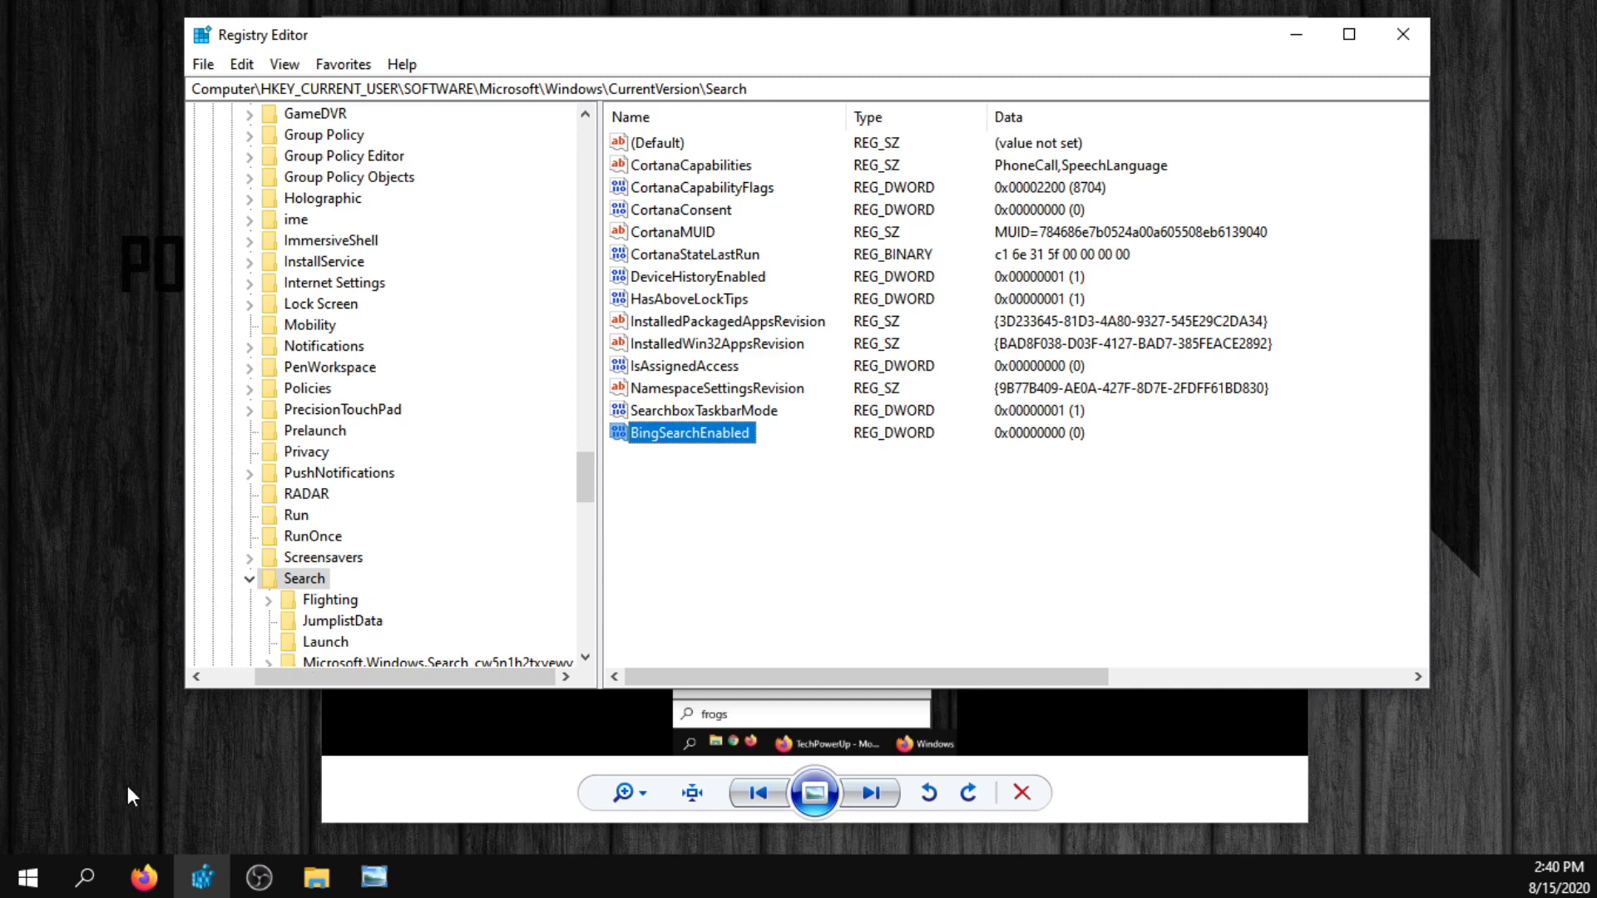
Test Windows search with the term "frogs" to check for web results
{"action": "left_click", "coordinate": [511, 722]}
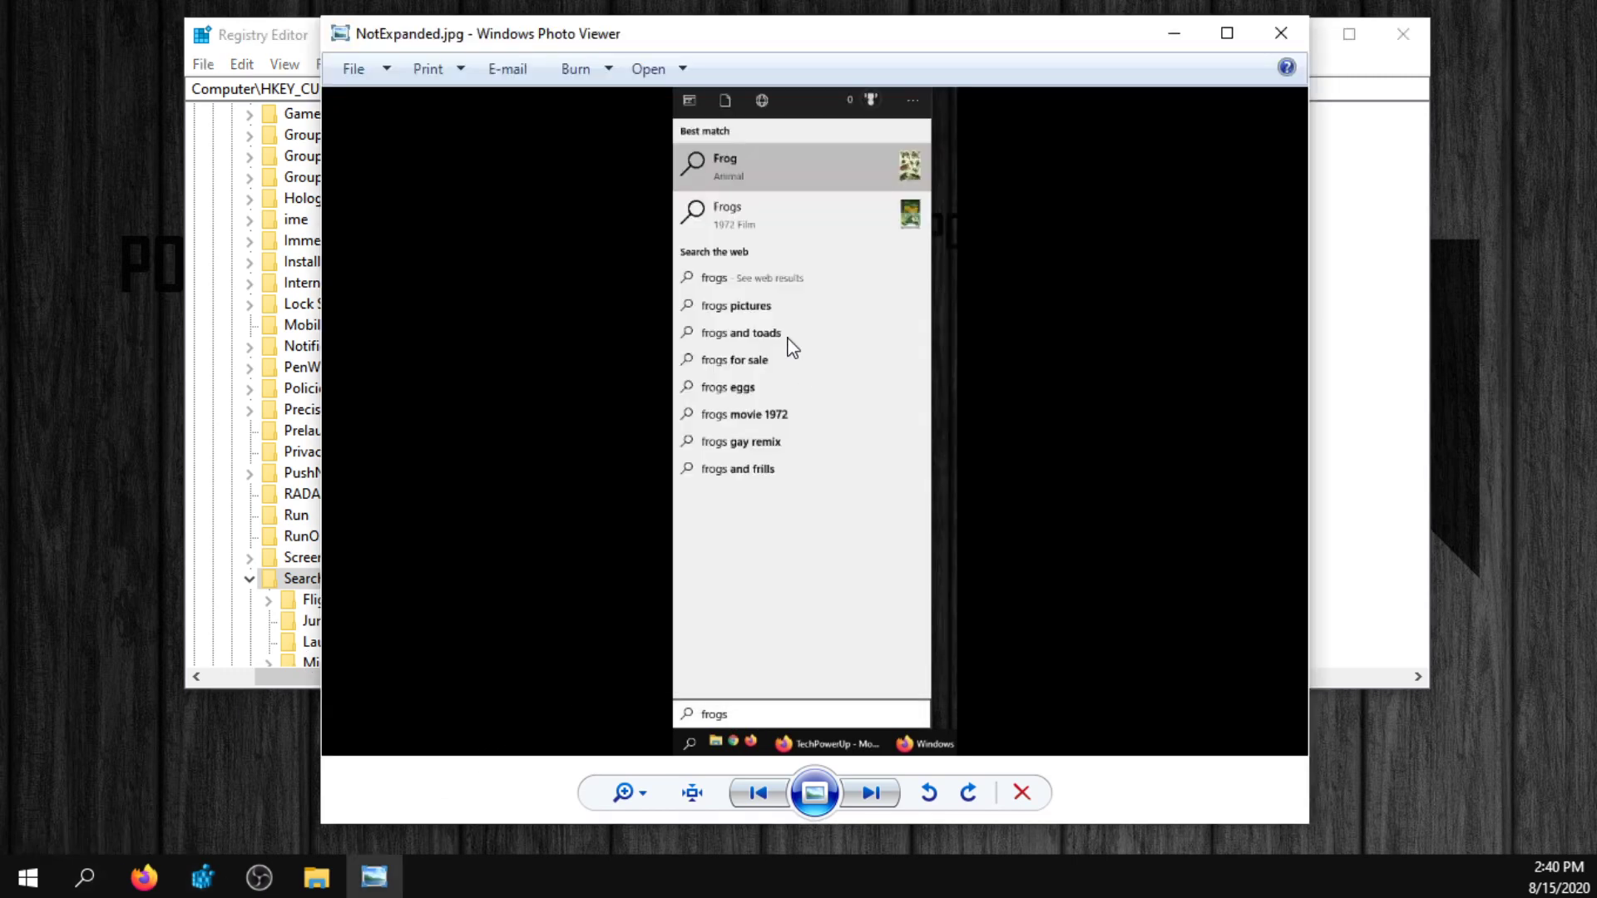
{"action": "left_click", "coordinate": [84, 877]}
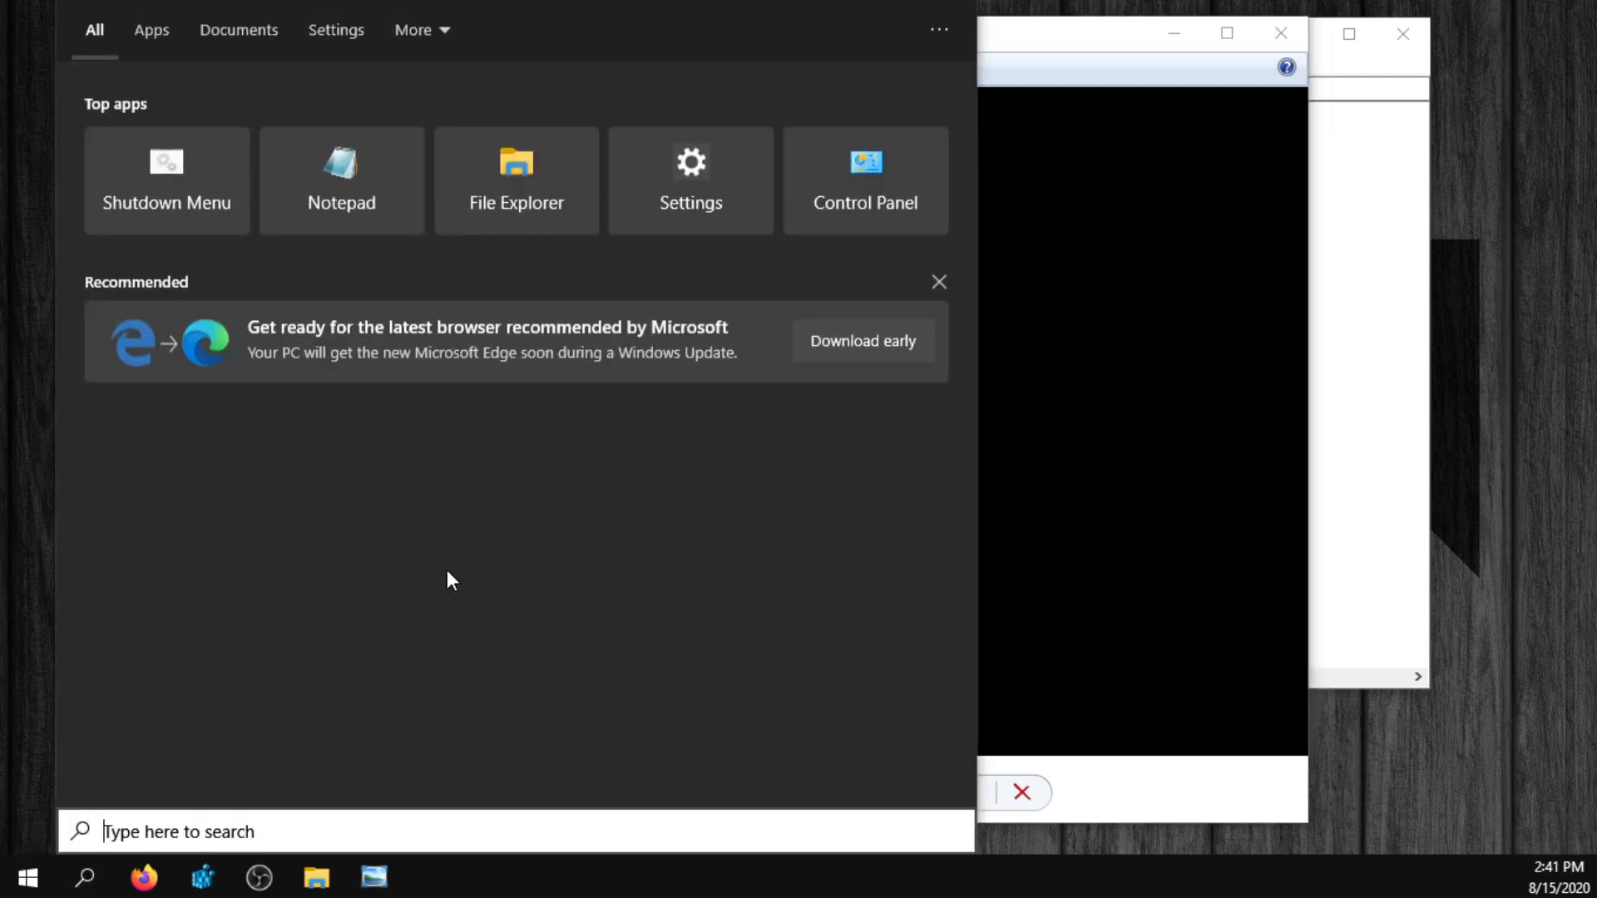
{"action": "type", "text": "forgs"}
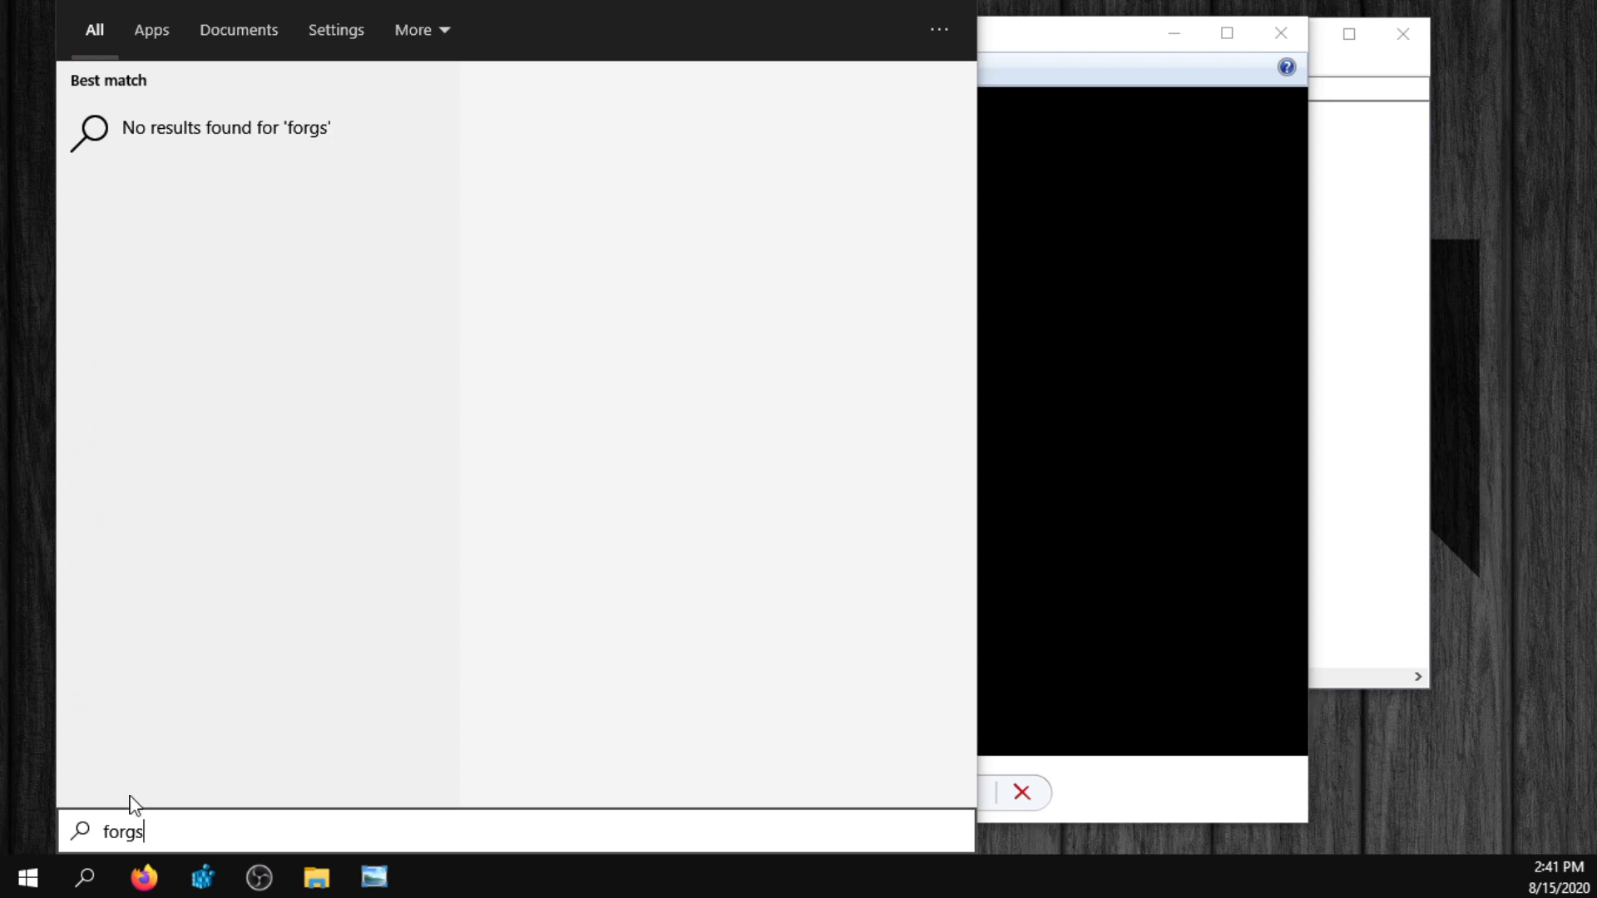
{"action": "left_click_drag", "start_coordinate": [111, 840], "coordinate": [137, 837]}
{"action": "type", "text": "rog"}
{"action": "left_click", "coordinate": [192, 844]}
{"action": "left_click_drag", "start_coordinate": [161, 823], "coordinate": [104, 835]}
{"action": "type", "text": "fi"}
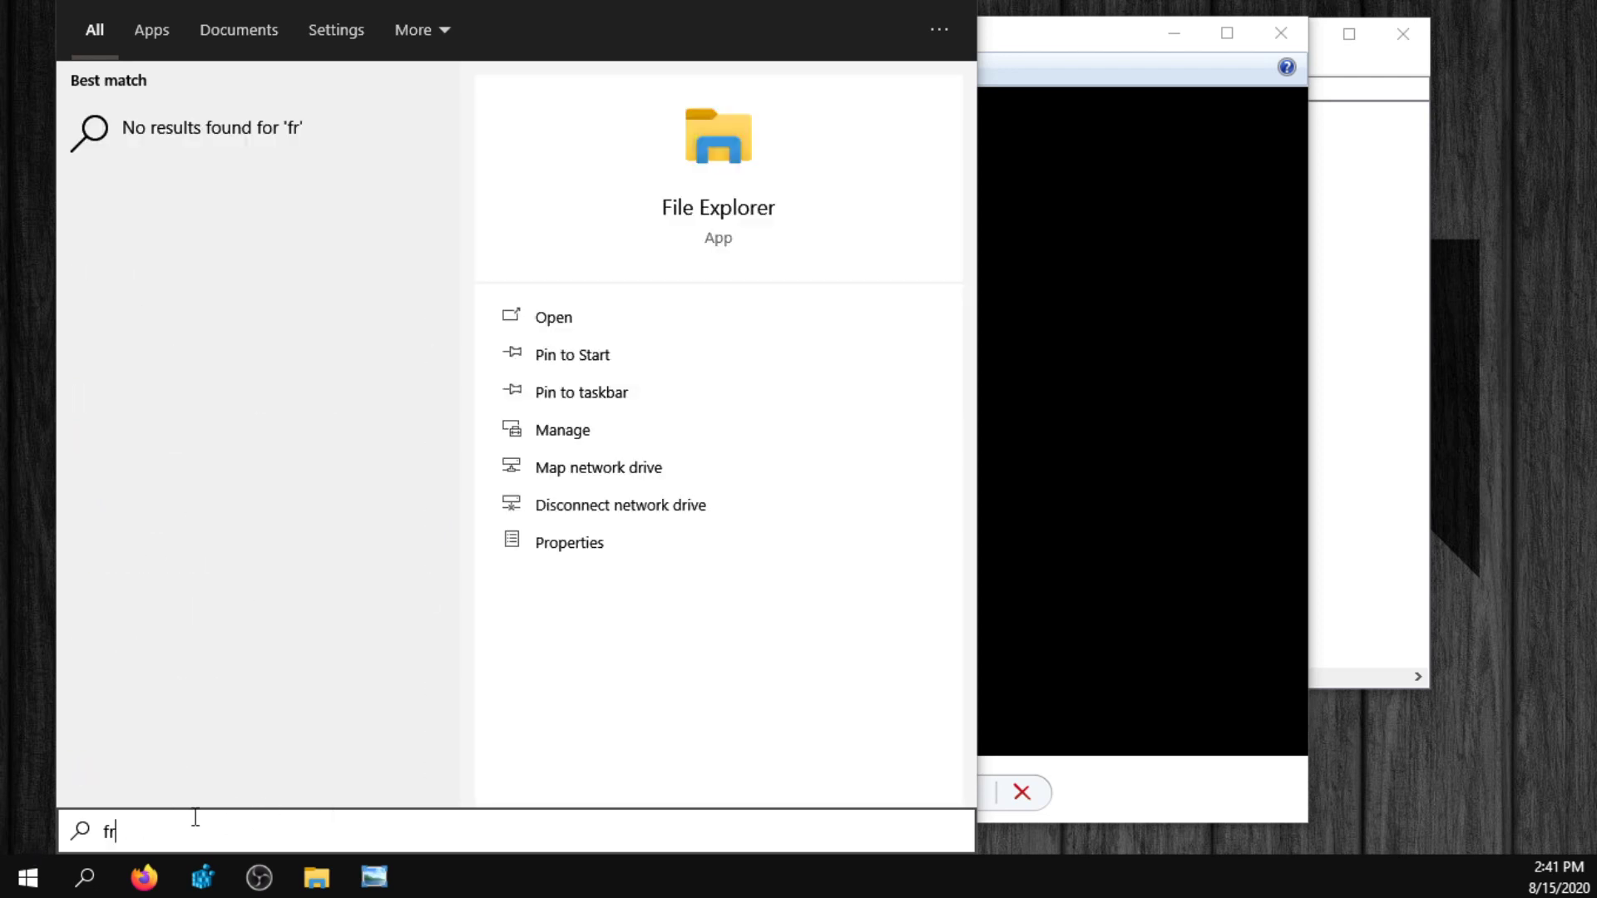
{"action": "key", "text": "ctrl+z"}
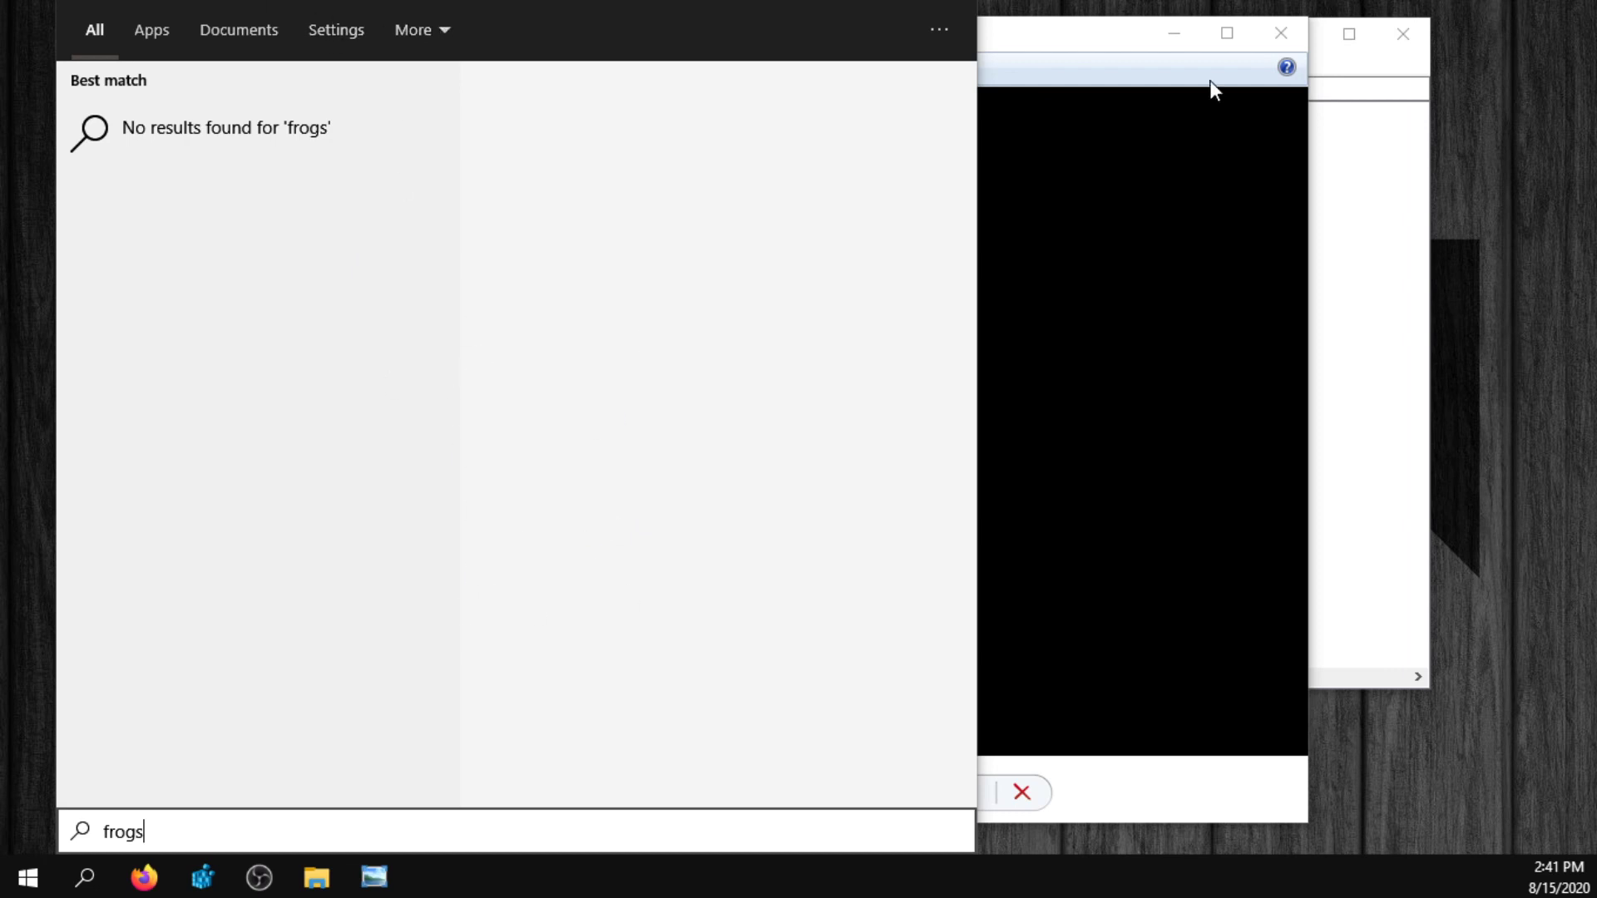
Delete the BingSearchEnabled value from the Search key in Registry Editor
{"action": "left_click", "coordinate": [1394, 72]}
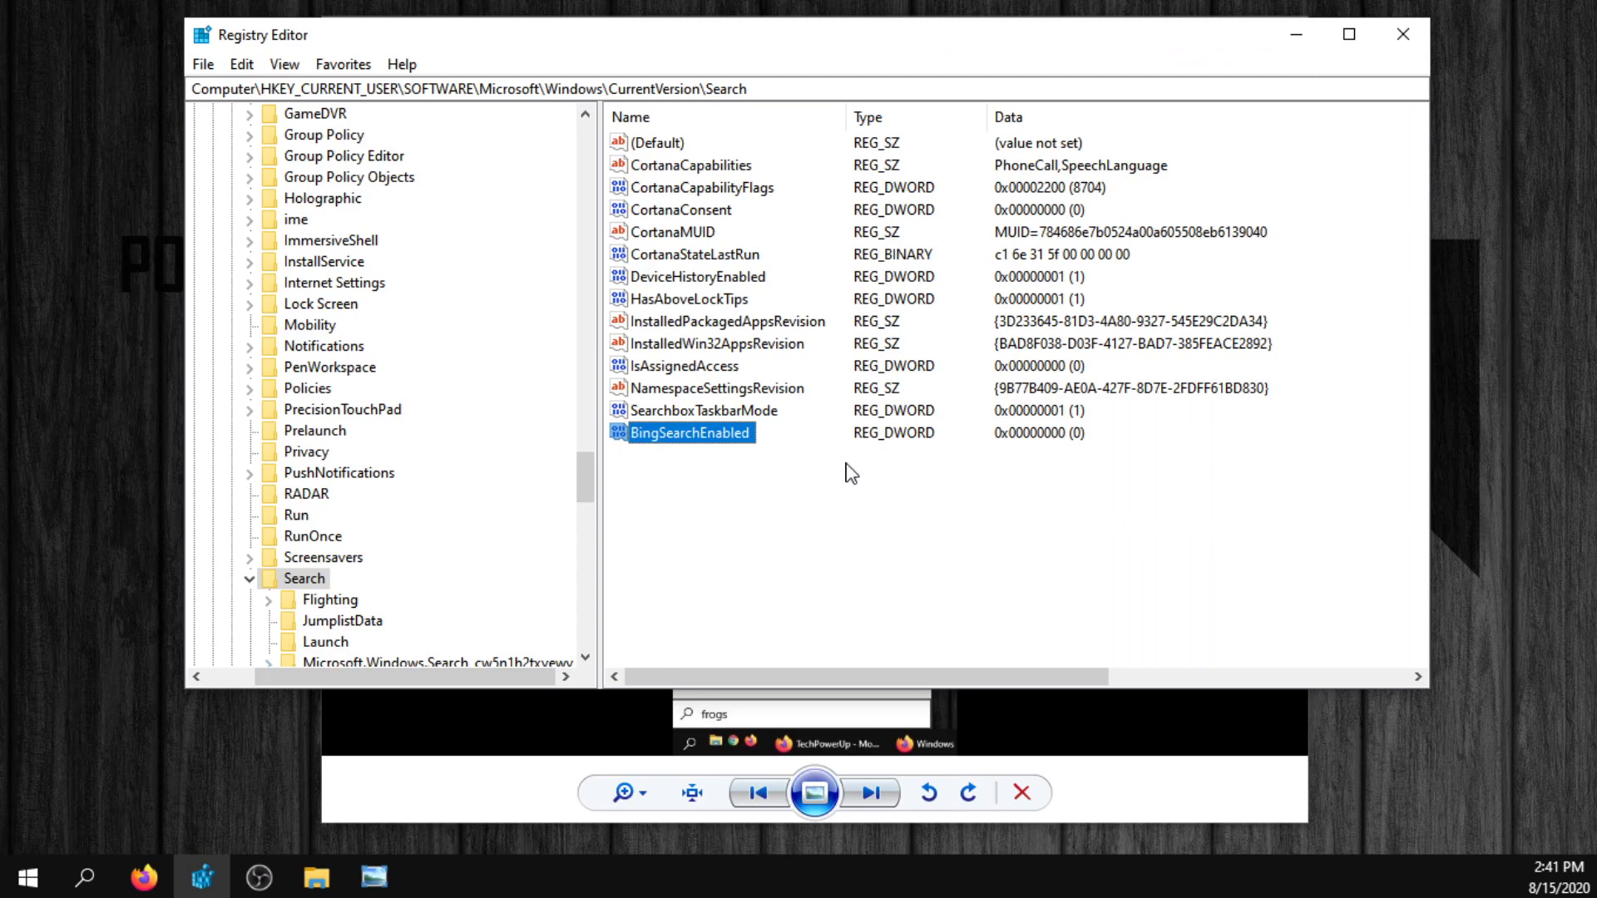
{"action": "right_click", "coordinate": [722, 442]}
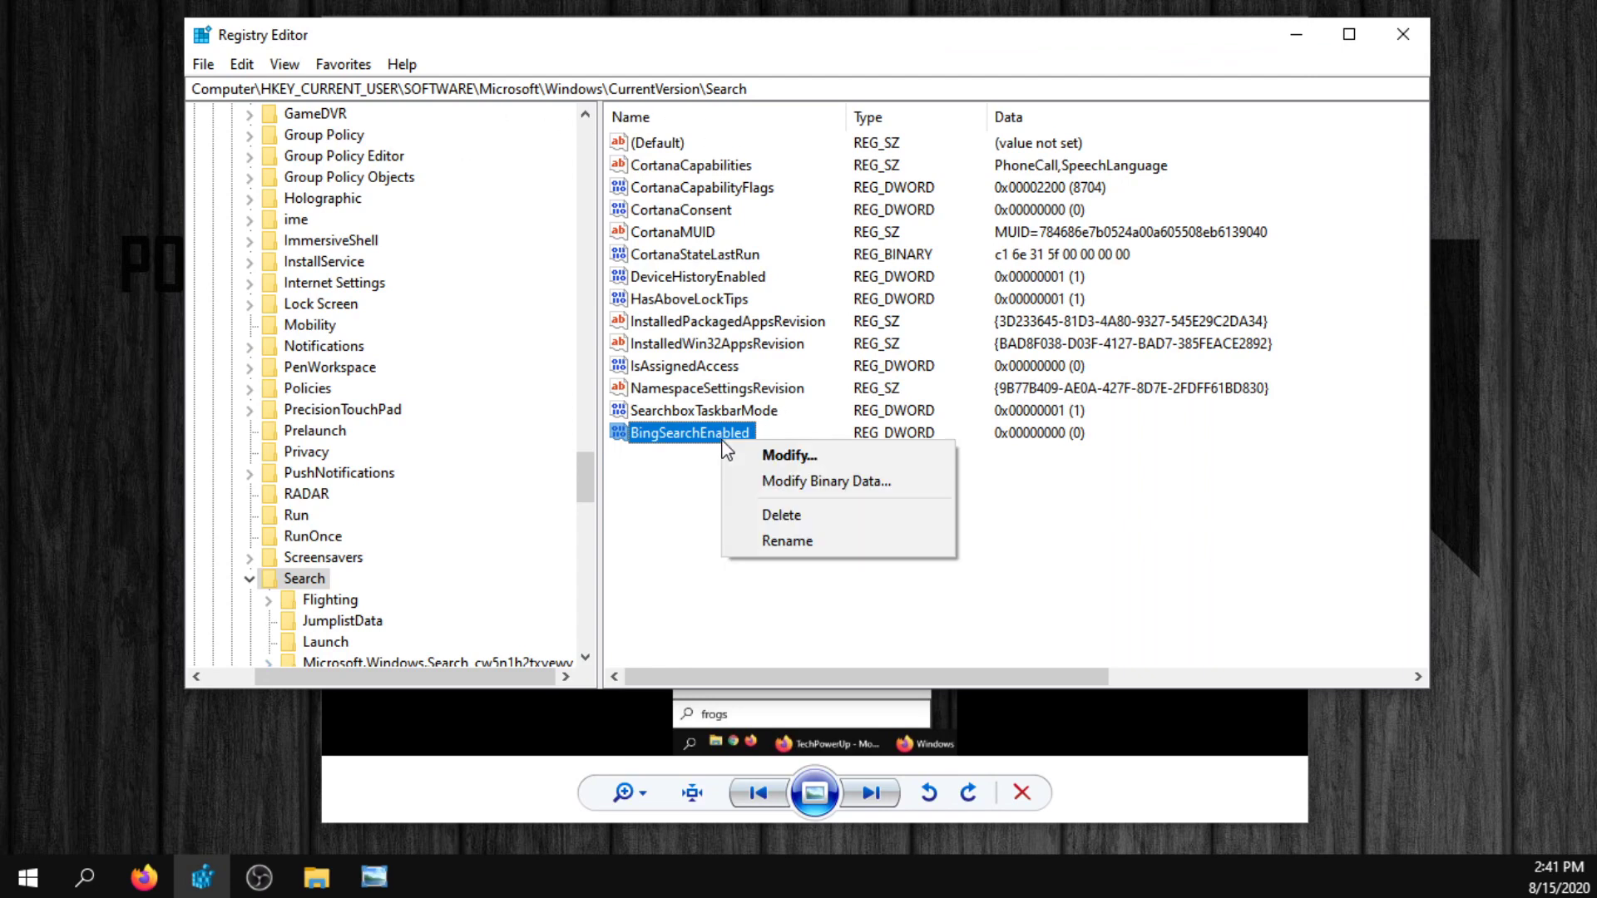
{"action": "left_click", "coordinate": [797, 520]}
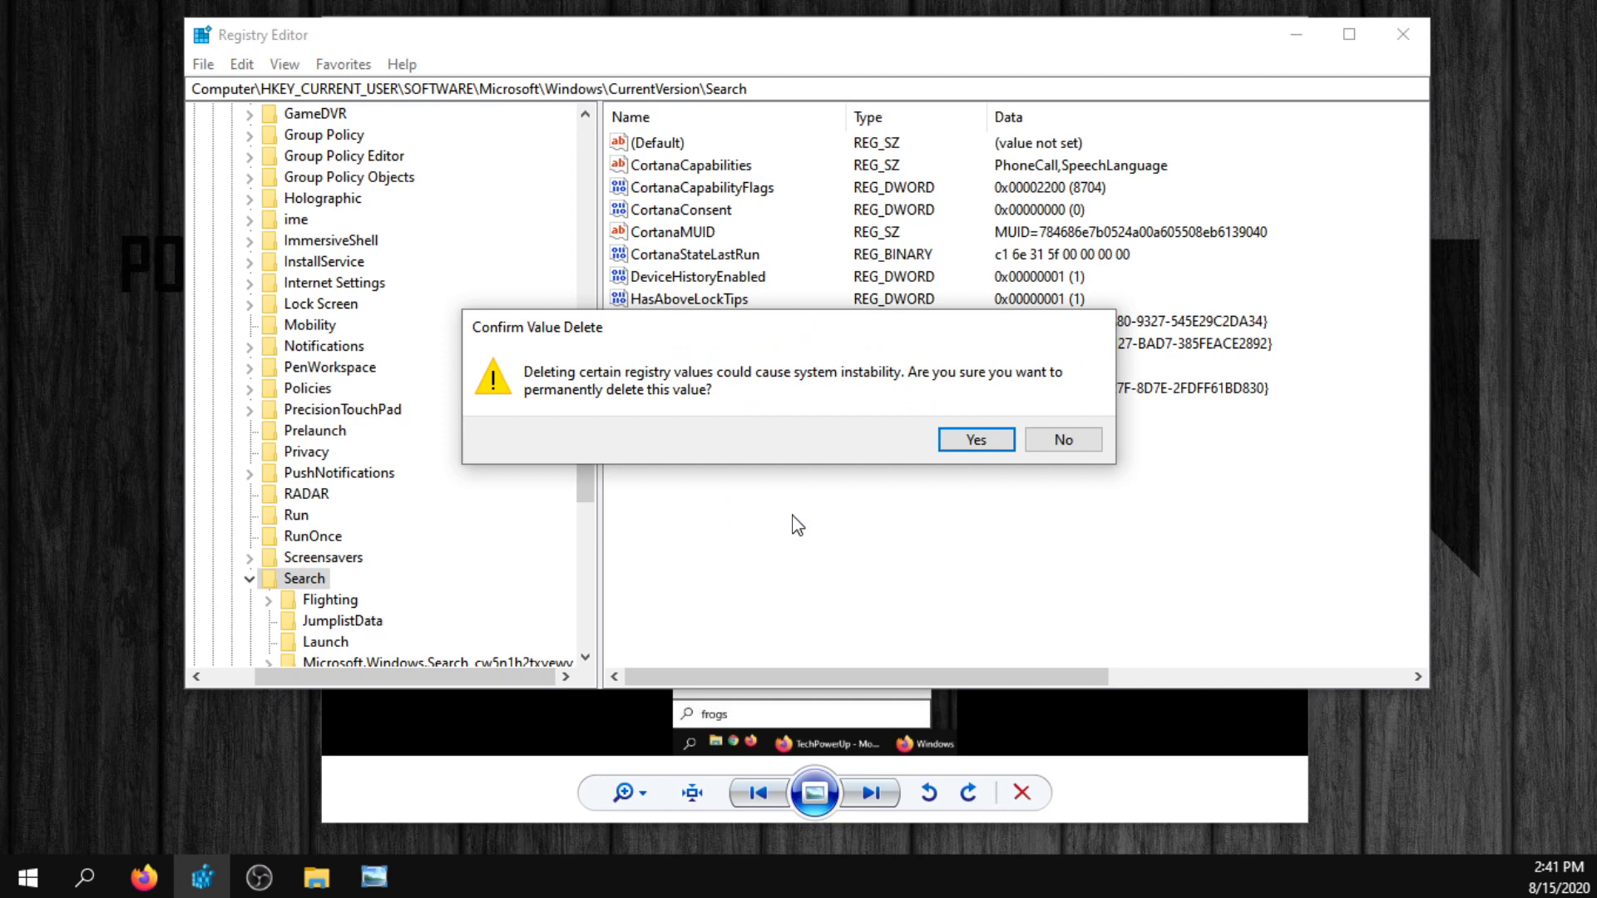
{"action": "left_click", "coordinate": [993, 440]}
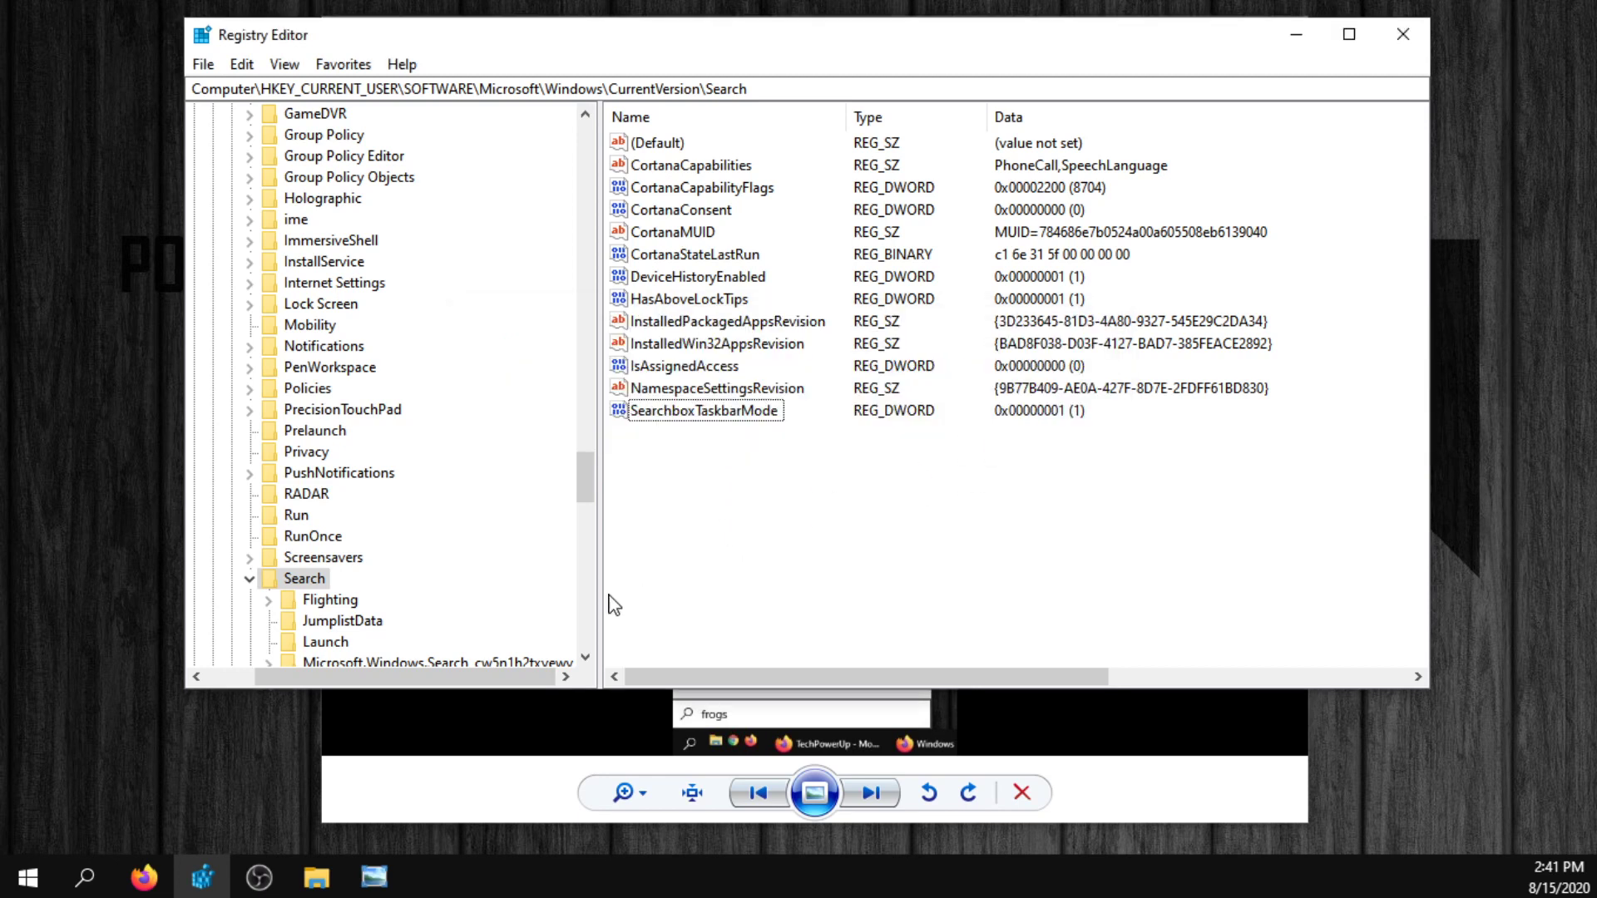
Search Windows for "frogs" again, recheck the search home view, and return to Registry Editor
{"action": "left_click", "coordinate": [91, 871]}
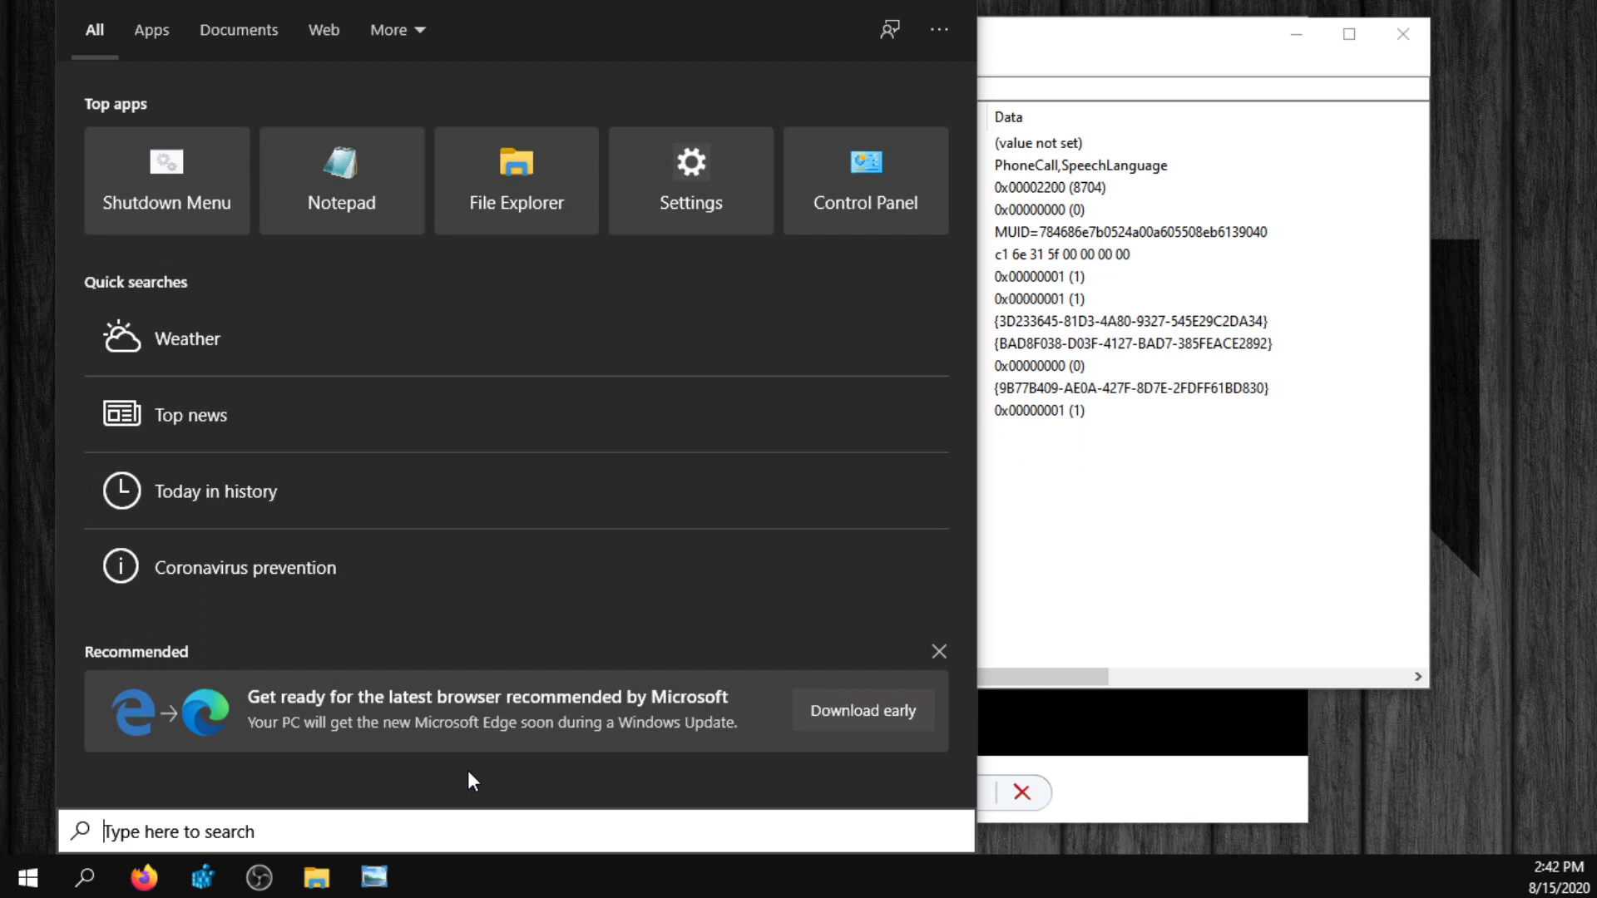
{"action": "type", "text": "frogs"}
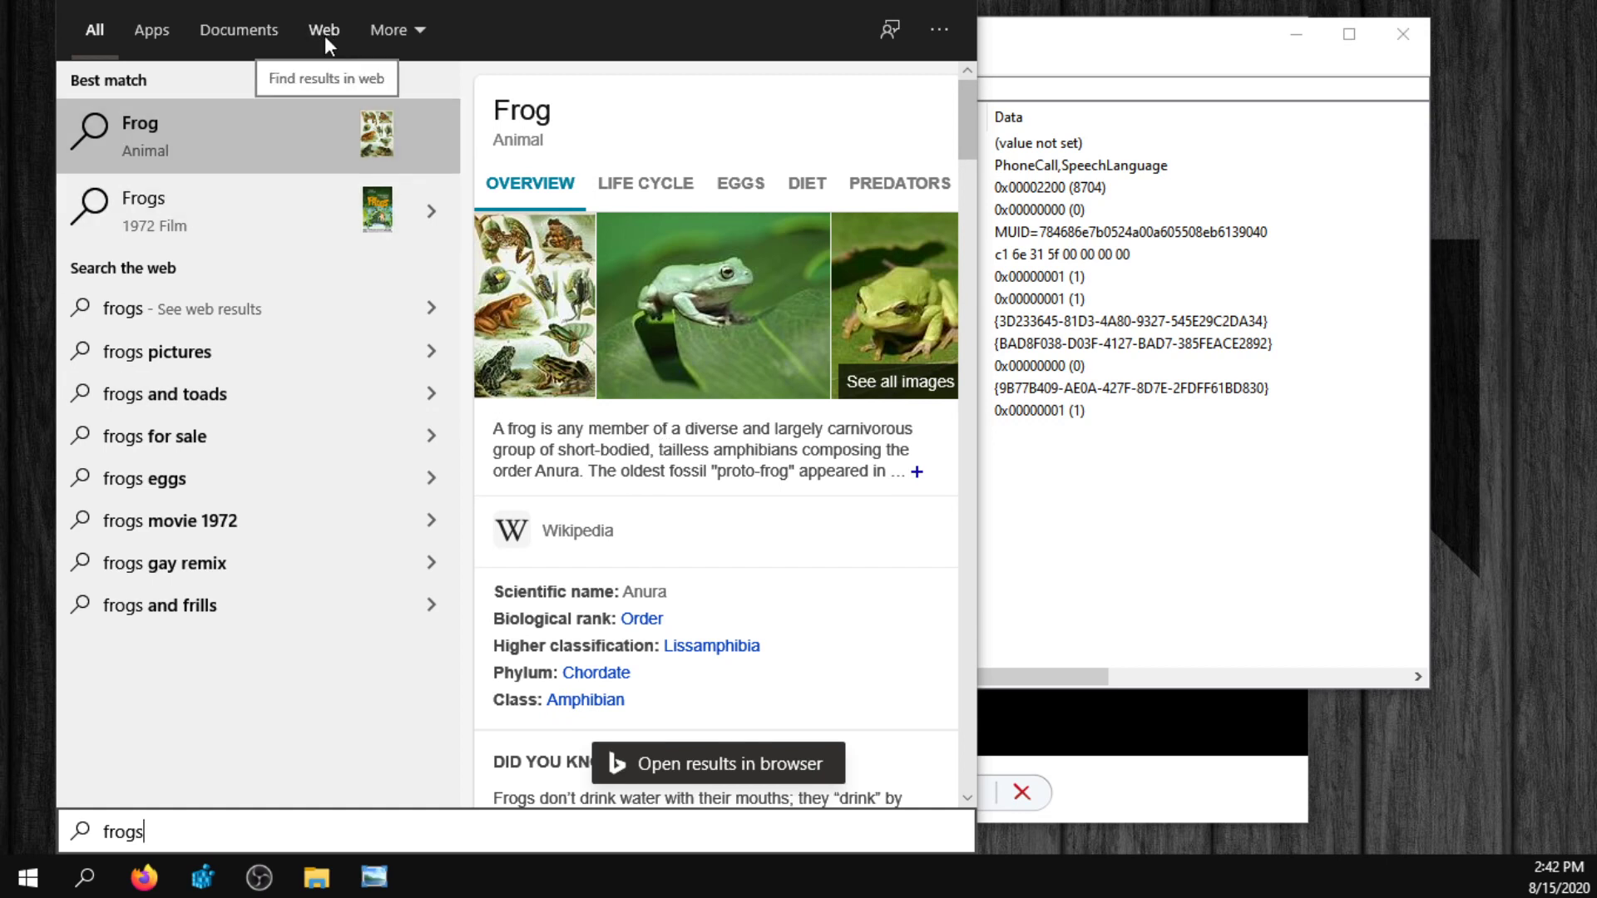
{"action": "left_click", "coordinate": [1198, 53]}
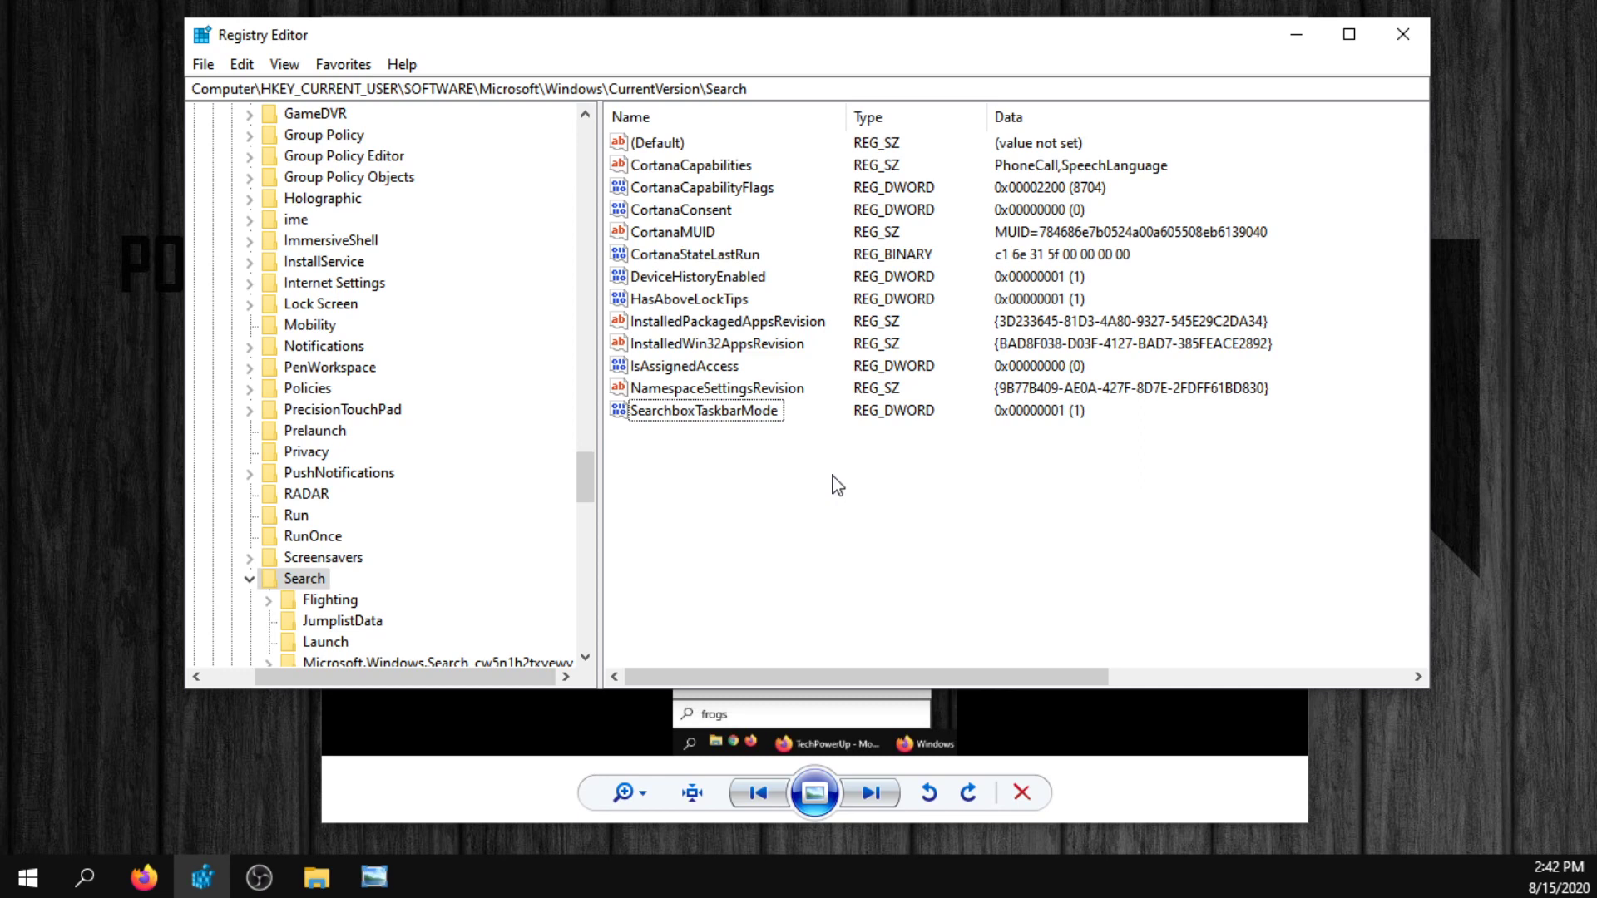
{"action": "left_click", "coordinate": [85, 878]}
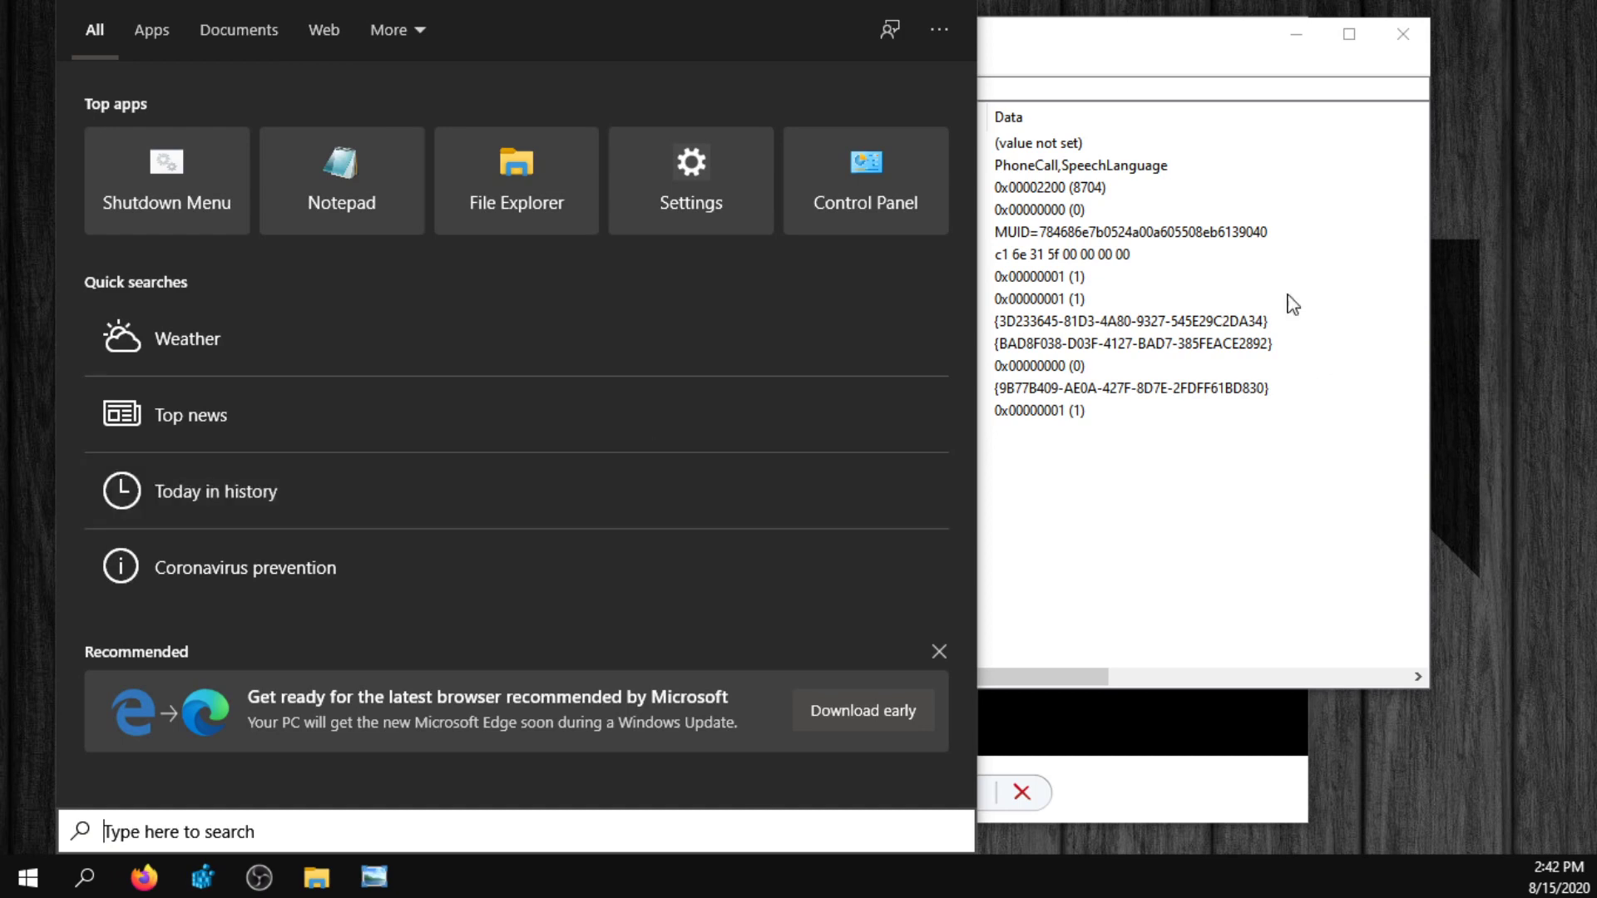
{"action": "left_click", "coordinate": [1189, 54]}
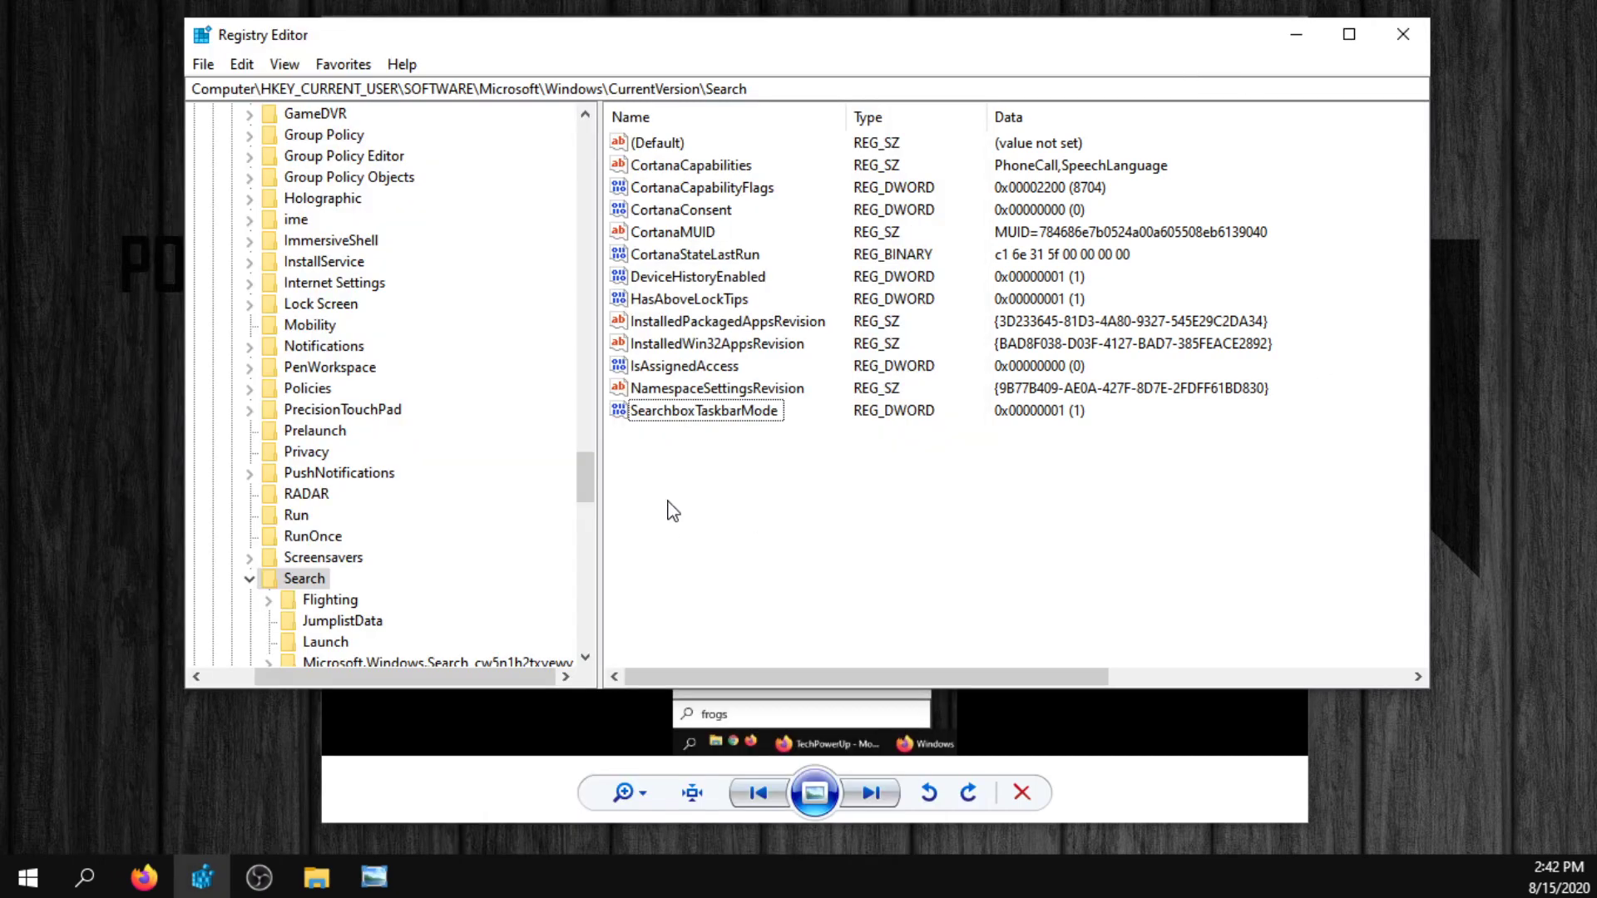